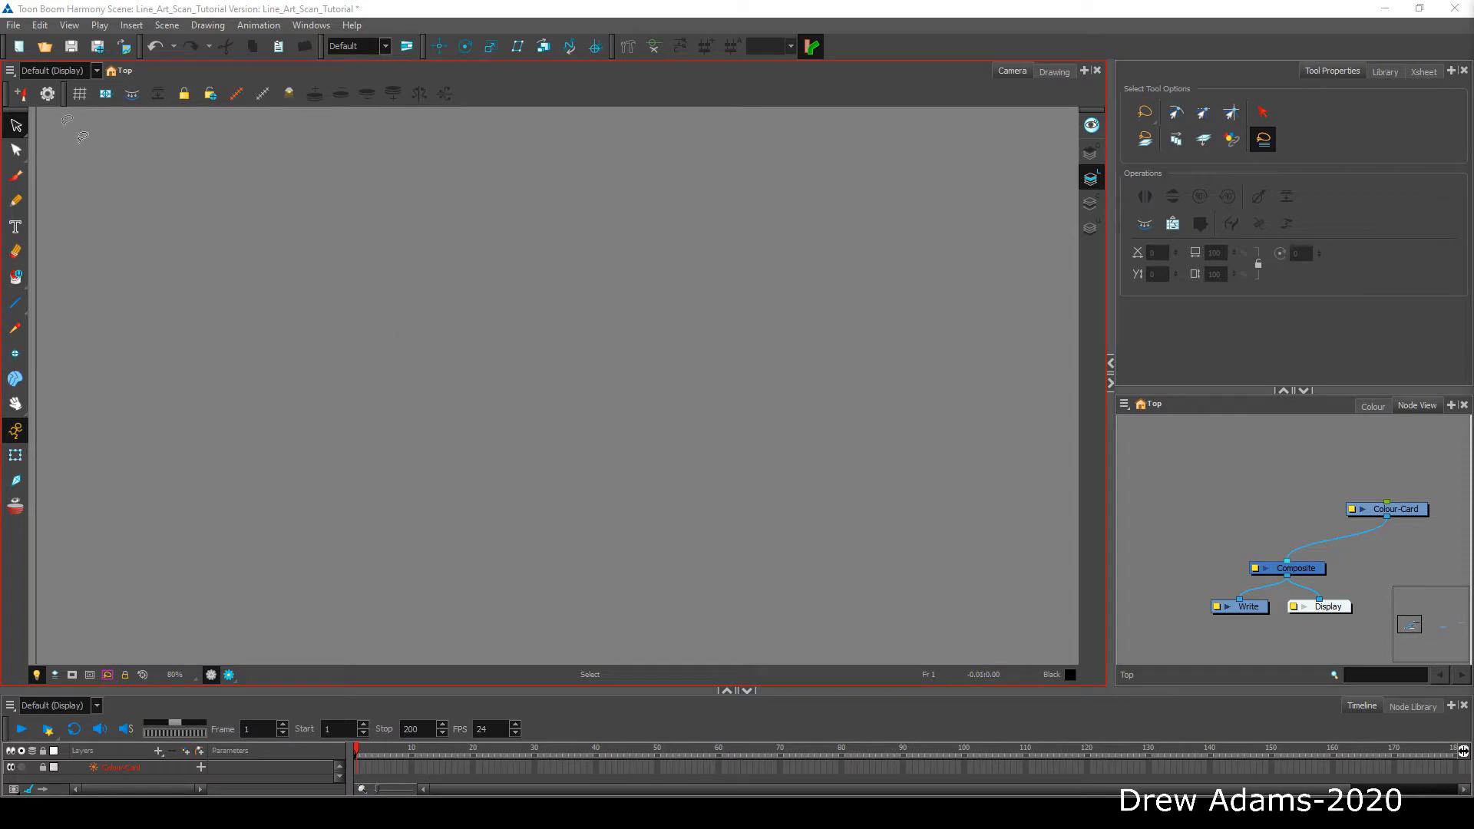
Start importing drawings from the scanner into a new Demo layer, with a hold value of 5.
left_click(17, 28)
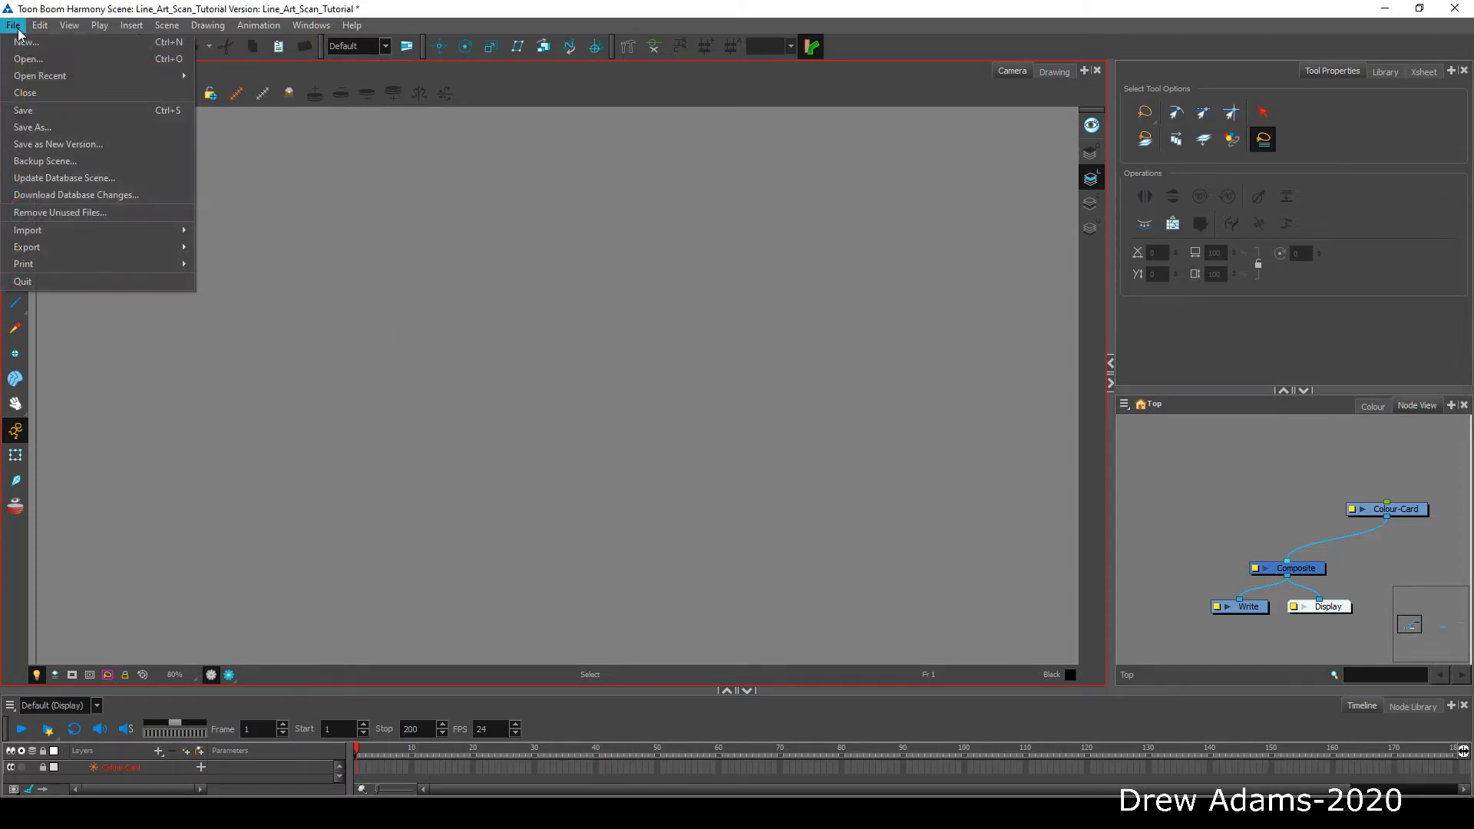
mouse_move(107, 231)
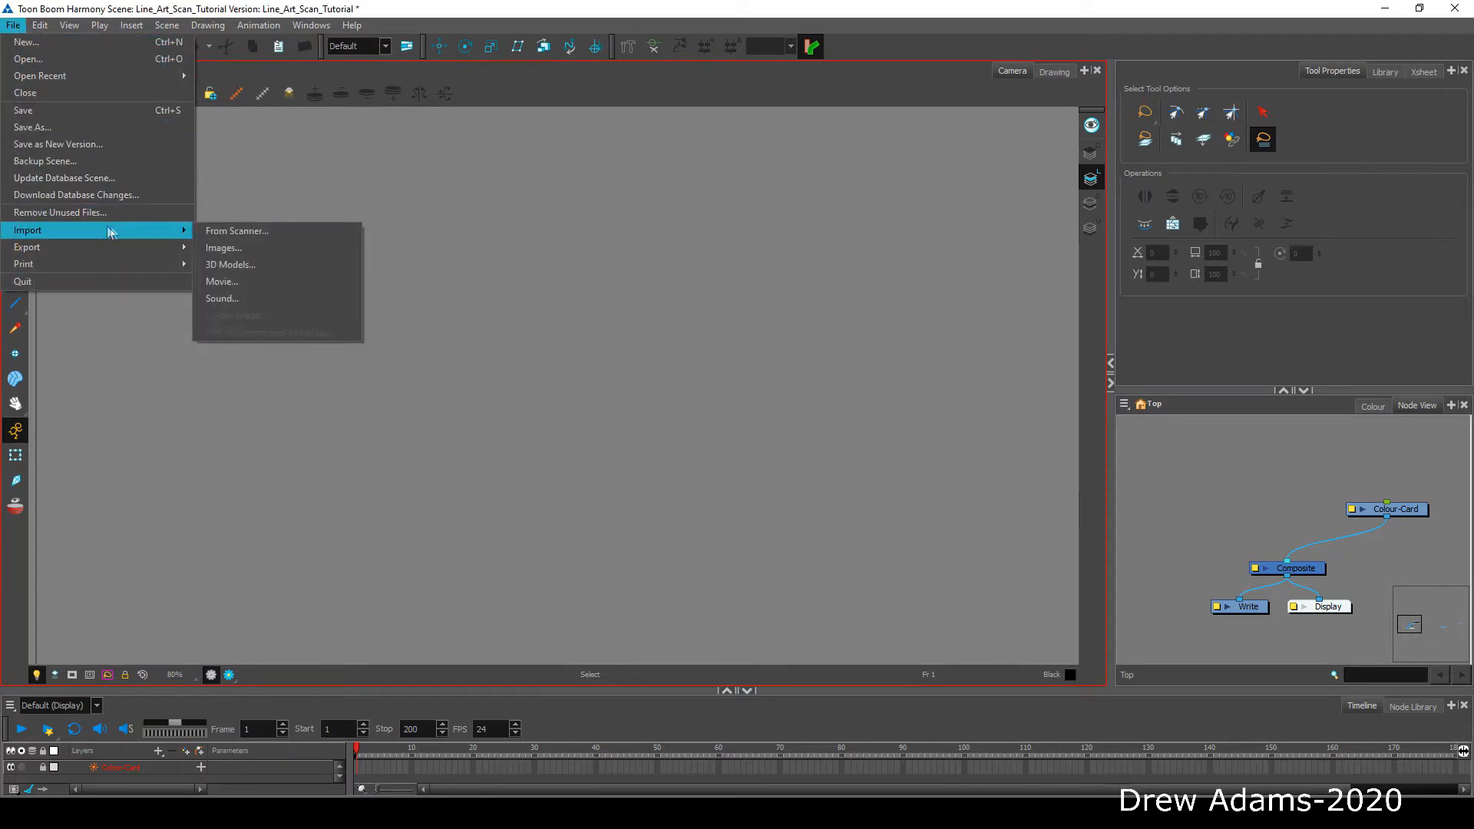
left_click(219, 231)
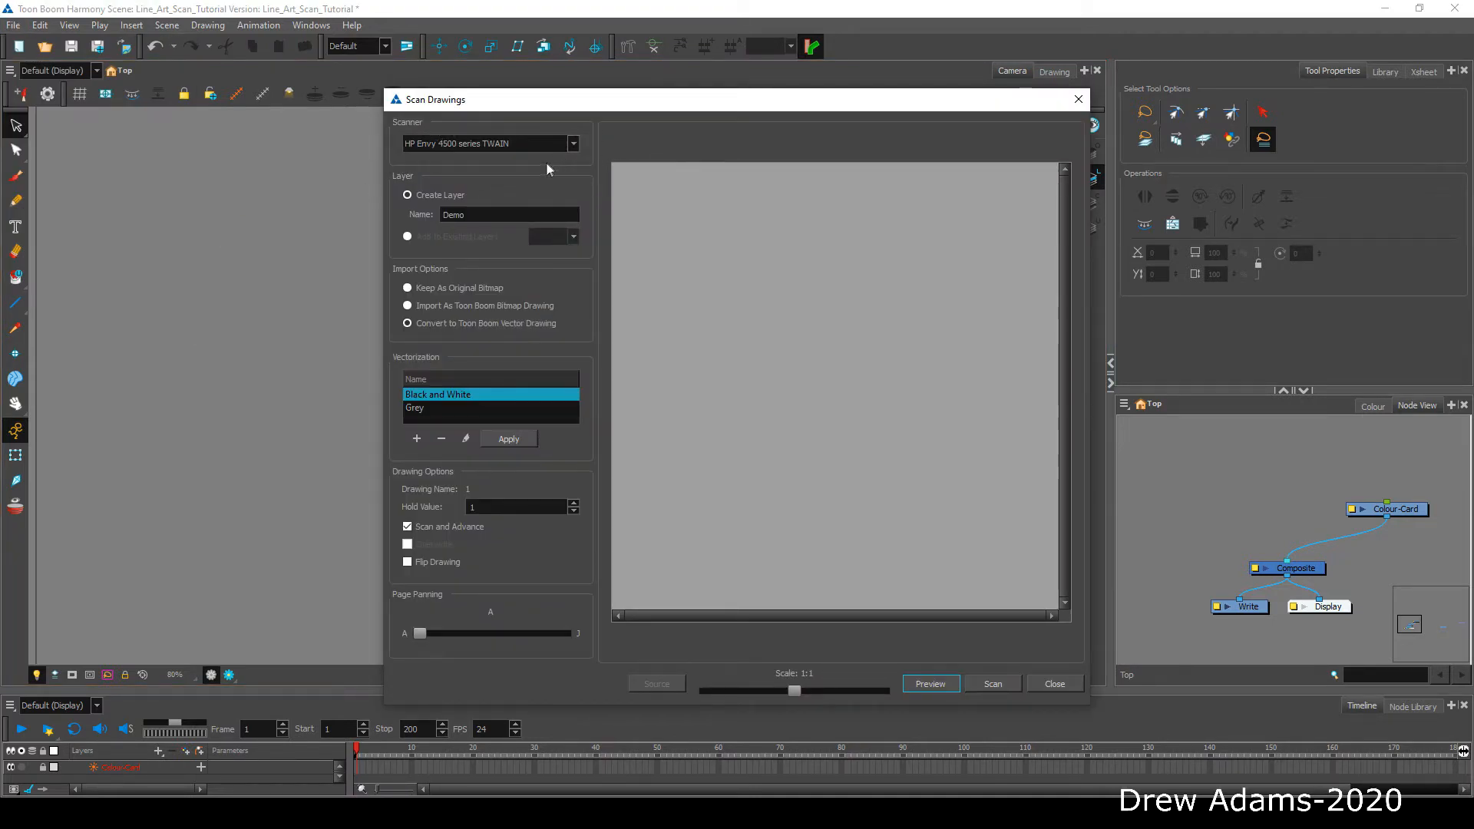
left_click(444, 215)
left_click(573, 504)
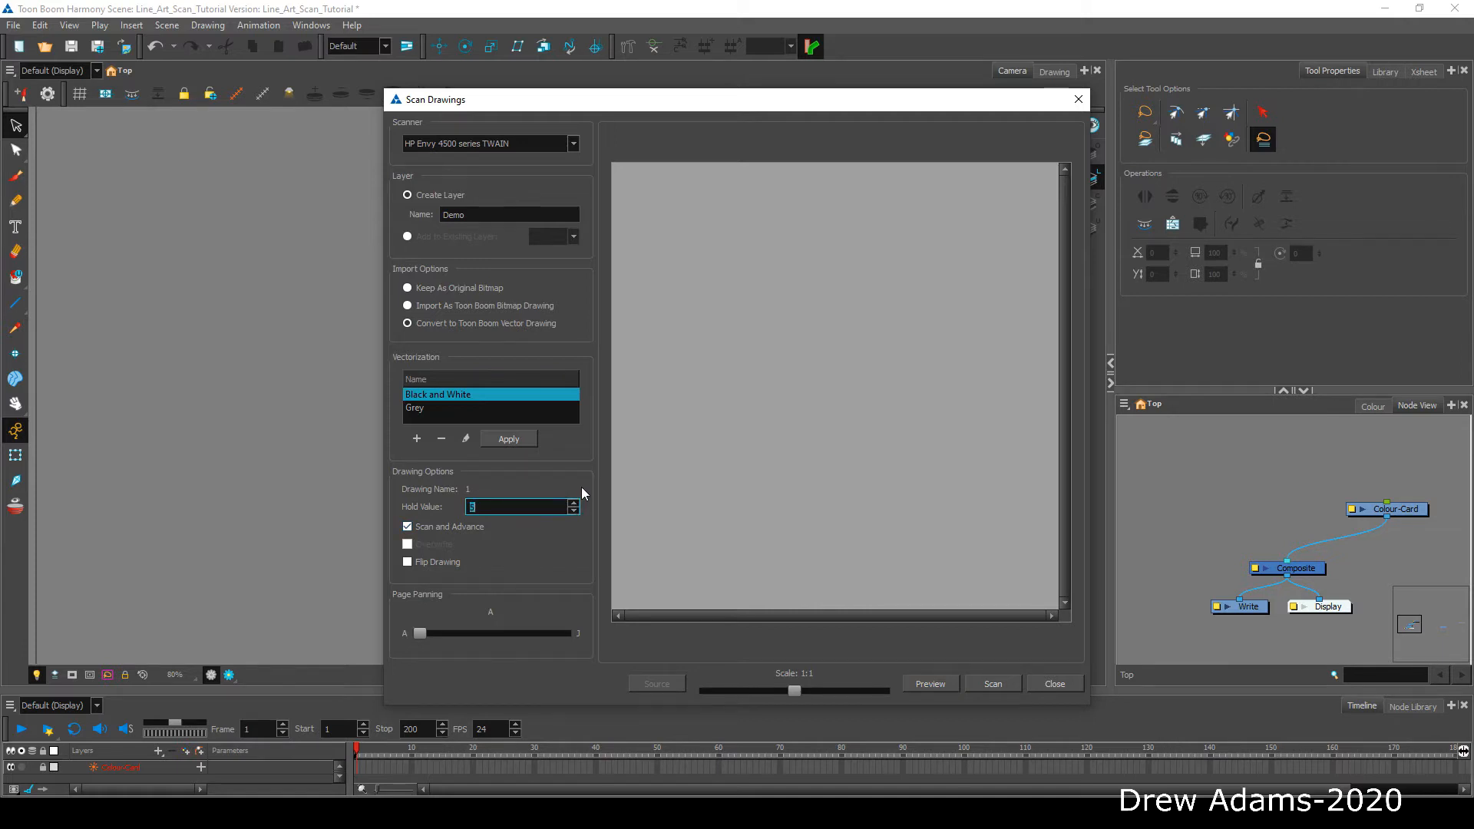
left_click(520, 533)
left_click_drag(419, 636, 429, 634)
Make a preview scan of the cat drawing as a Gray Document, letter portrait size, at 300 dpi.
left_click(936, 686)
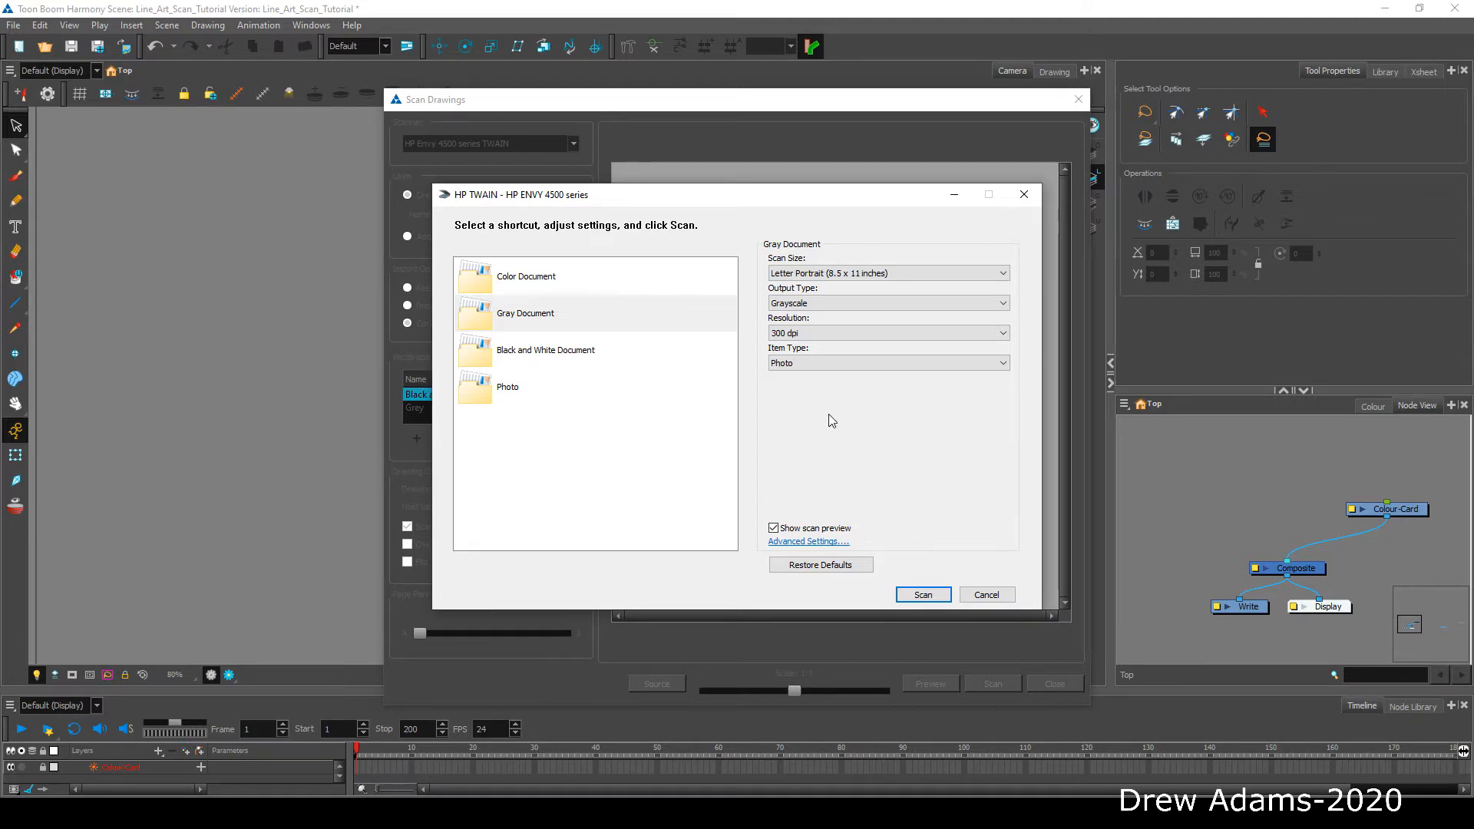
left_click_drag(804, 206, 433, 204)
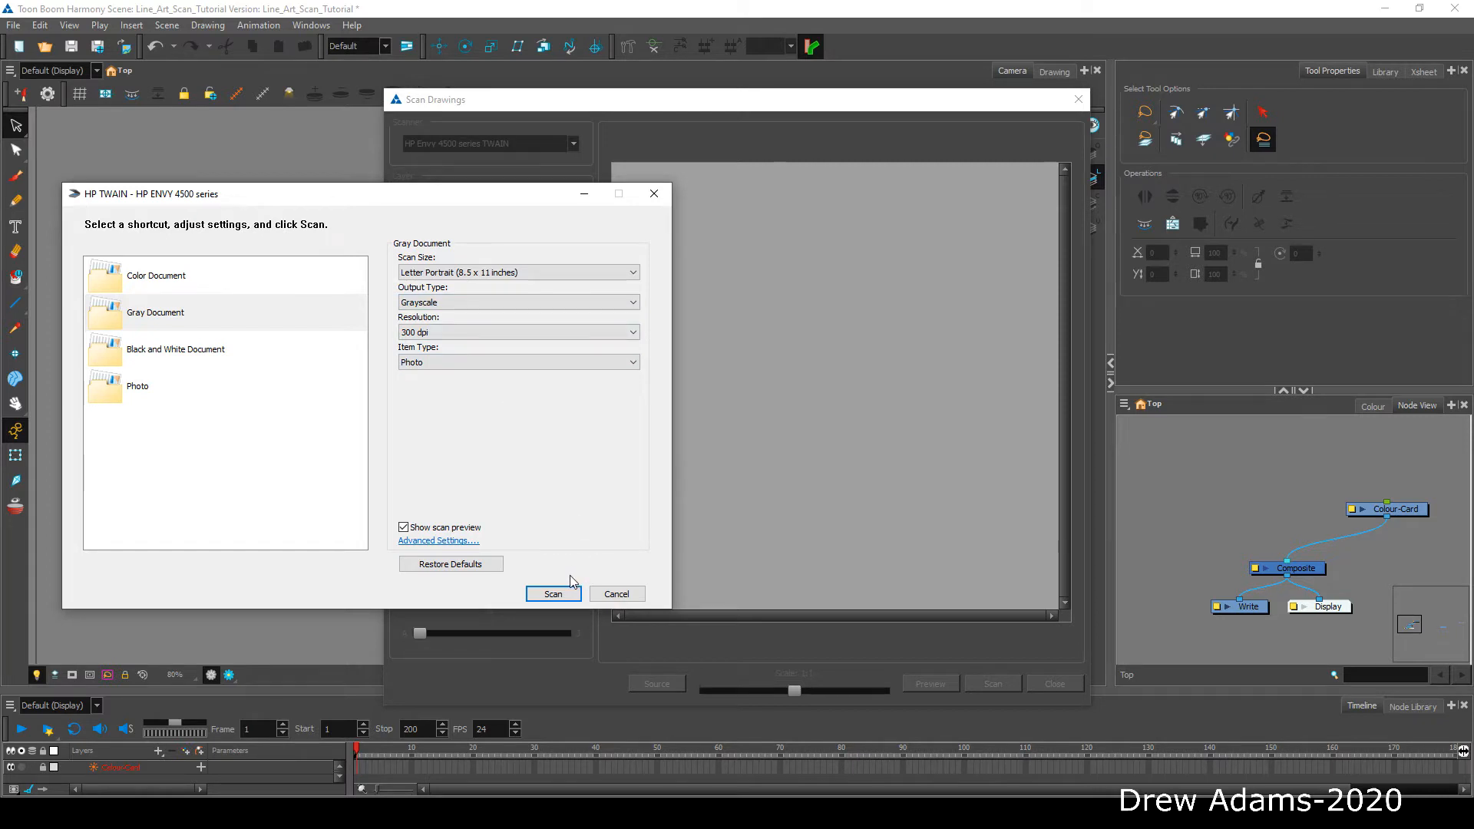
left_click(561, 594)
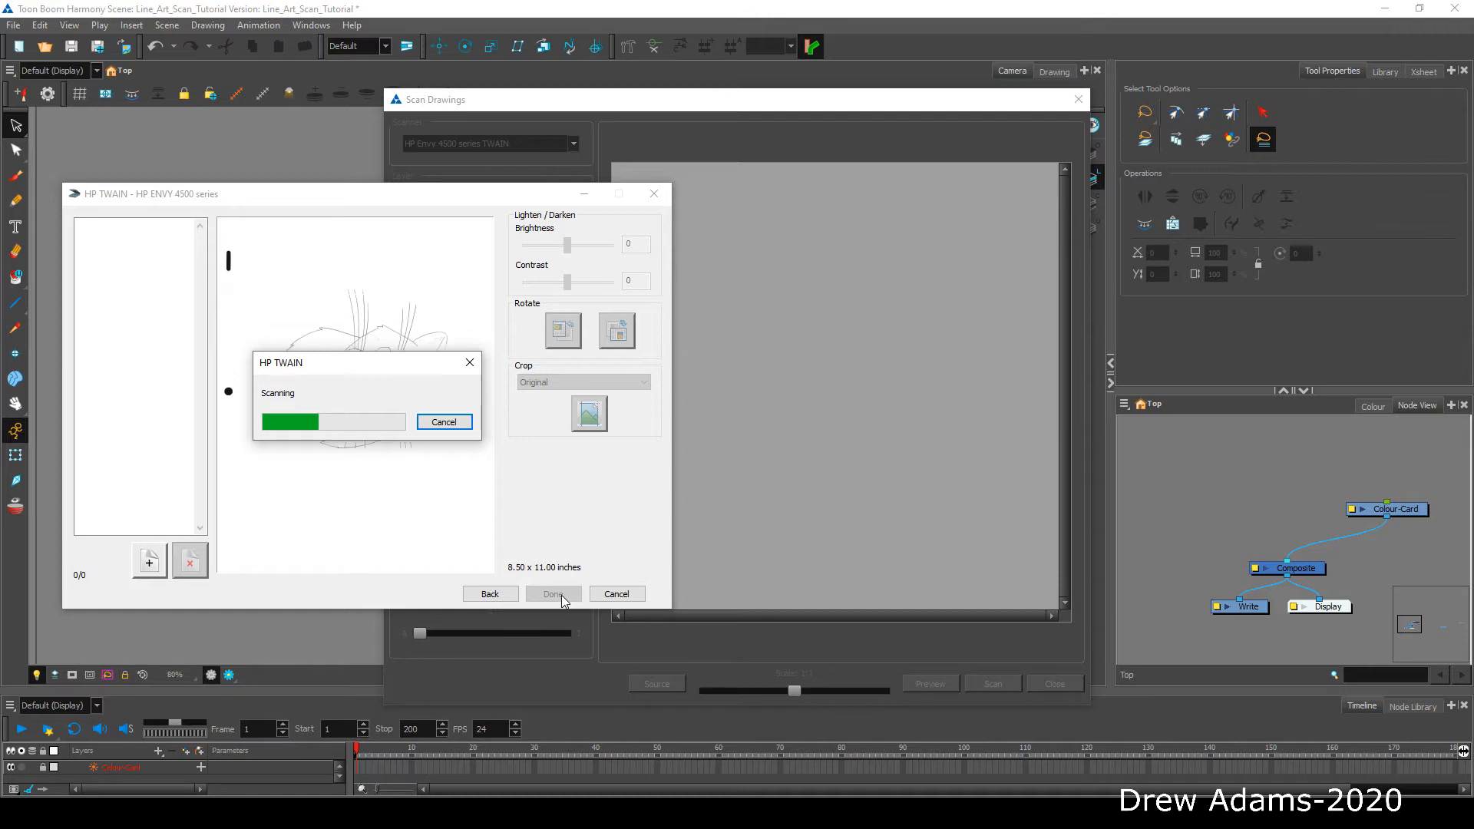
left_click(561, 596)
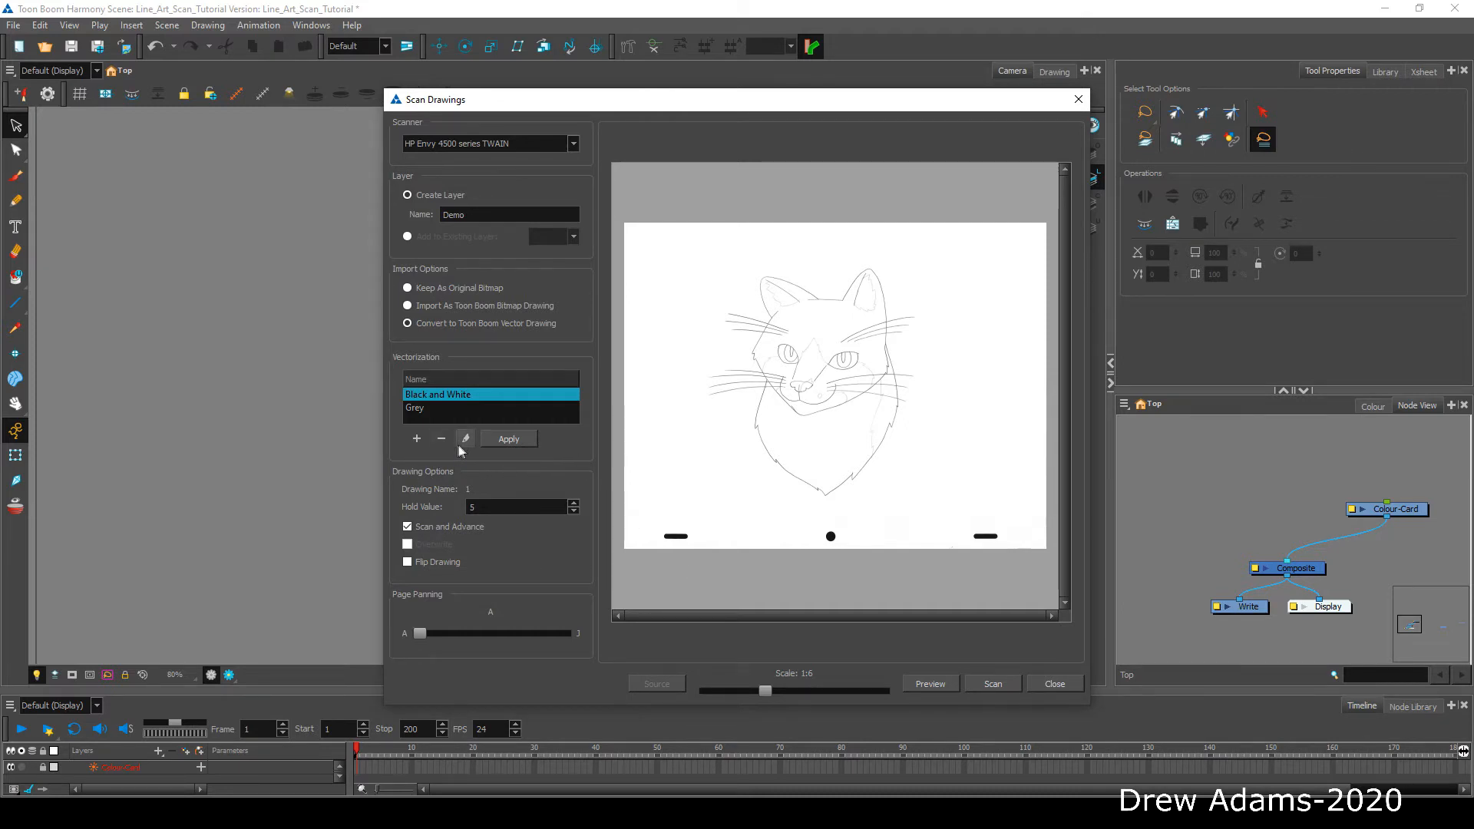
Add a new vectorization preset named "Line Art Scanning".
left_click(416, 440)
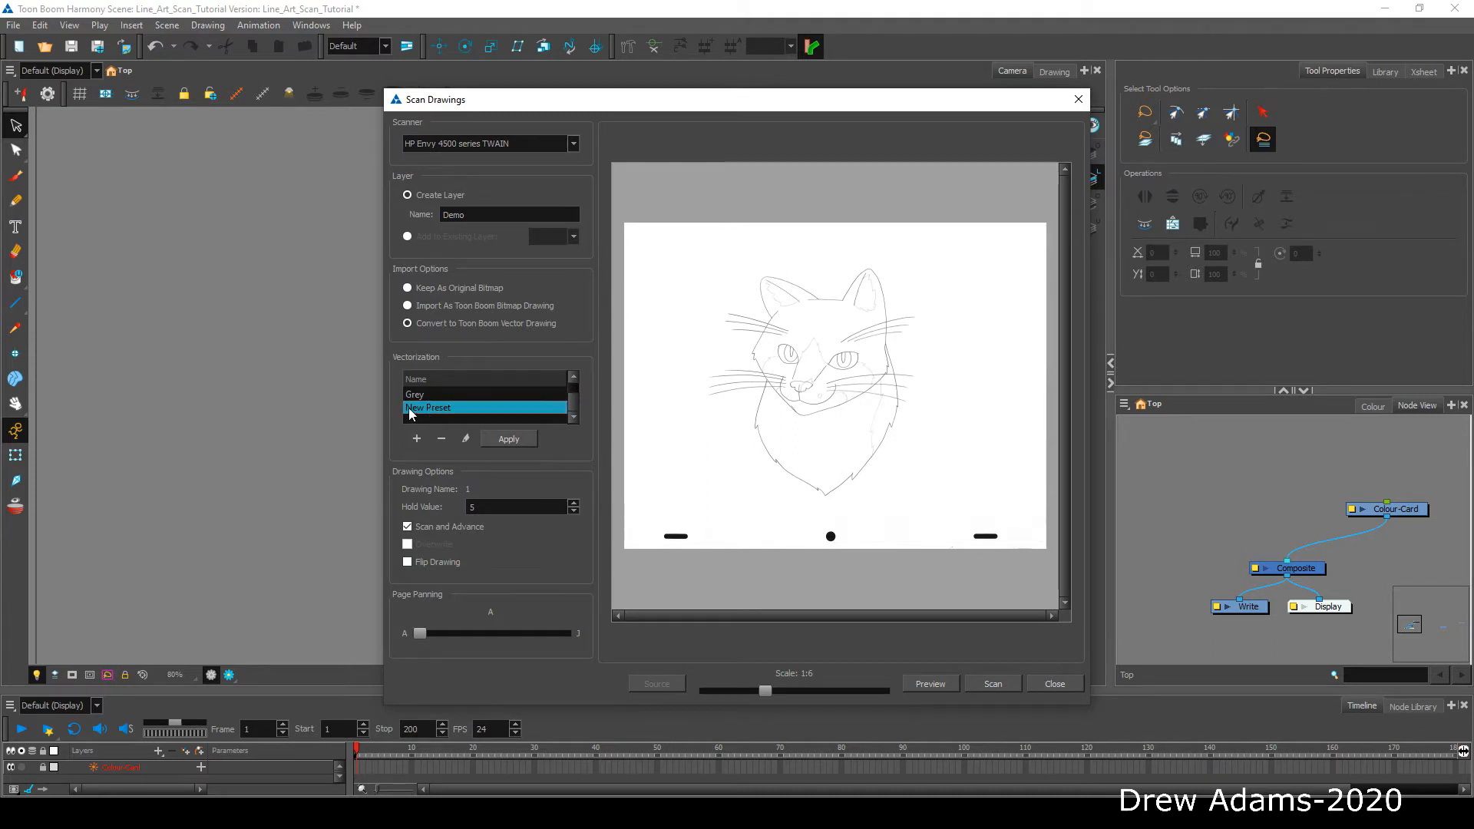
double_click(415, 412)
type("Line Art Scanning")
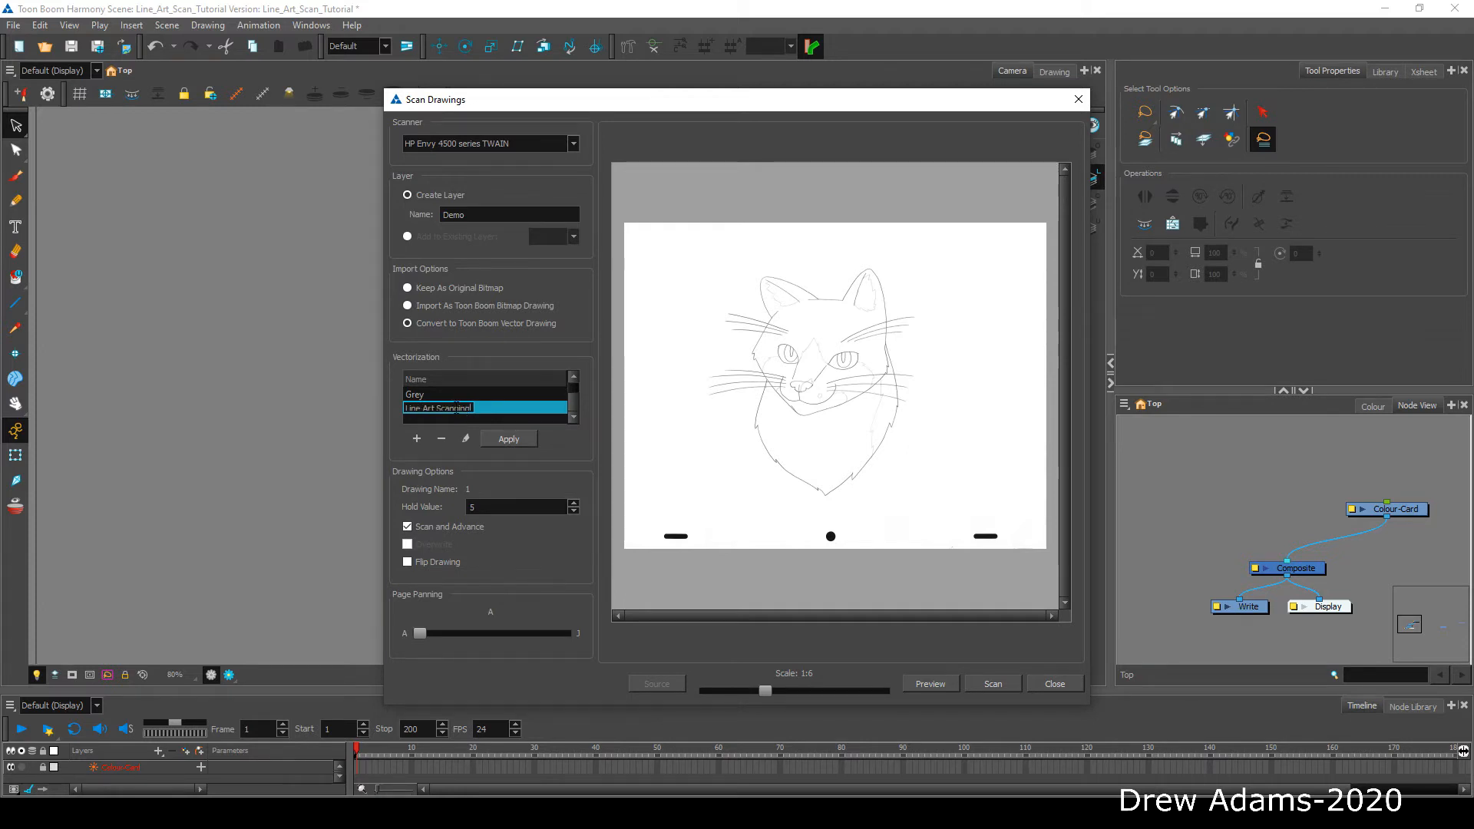
key("Return")
Edit the Line Art Scanning preset to vectorize automatically when options change and to use two passes.
left_click(467, 438)
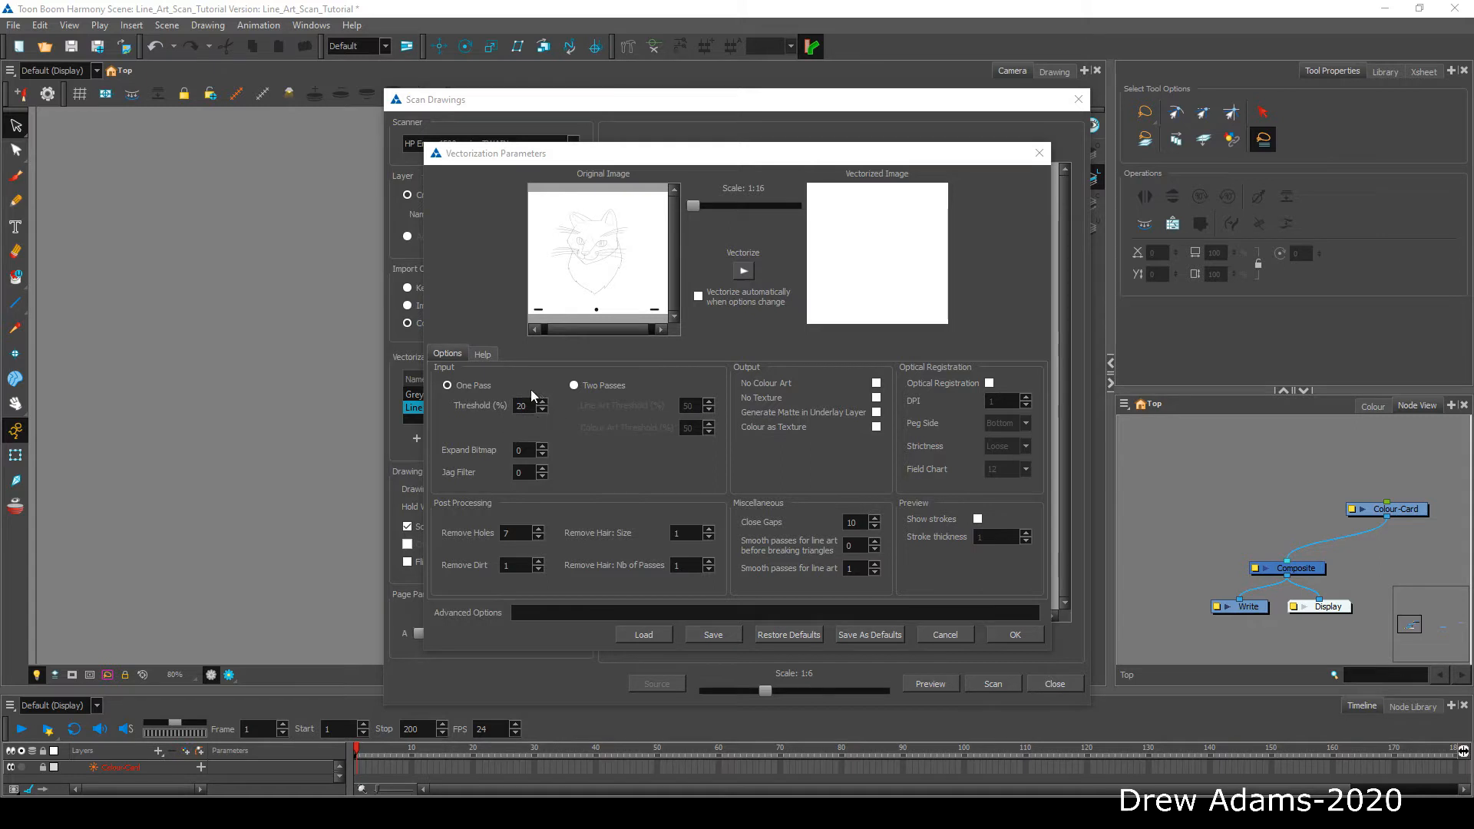
left_click(697, 297)
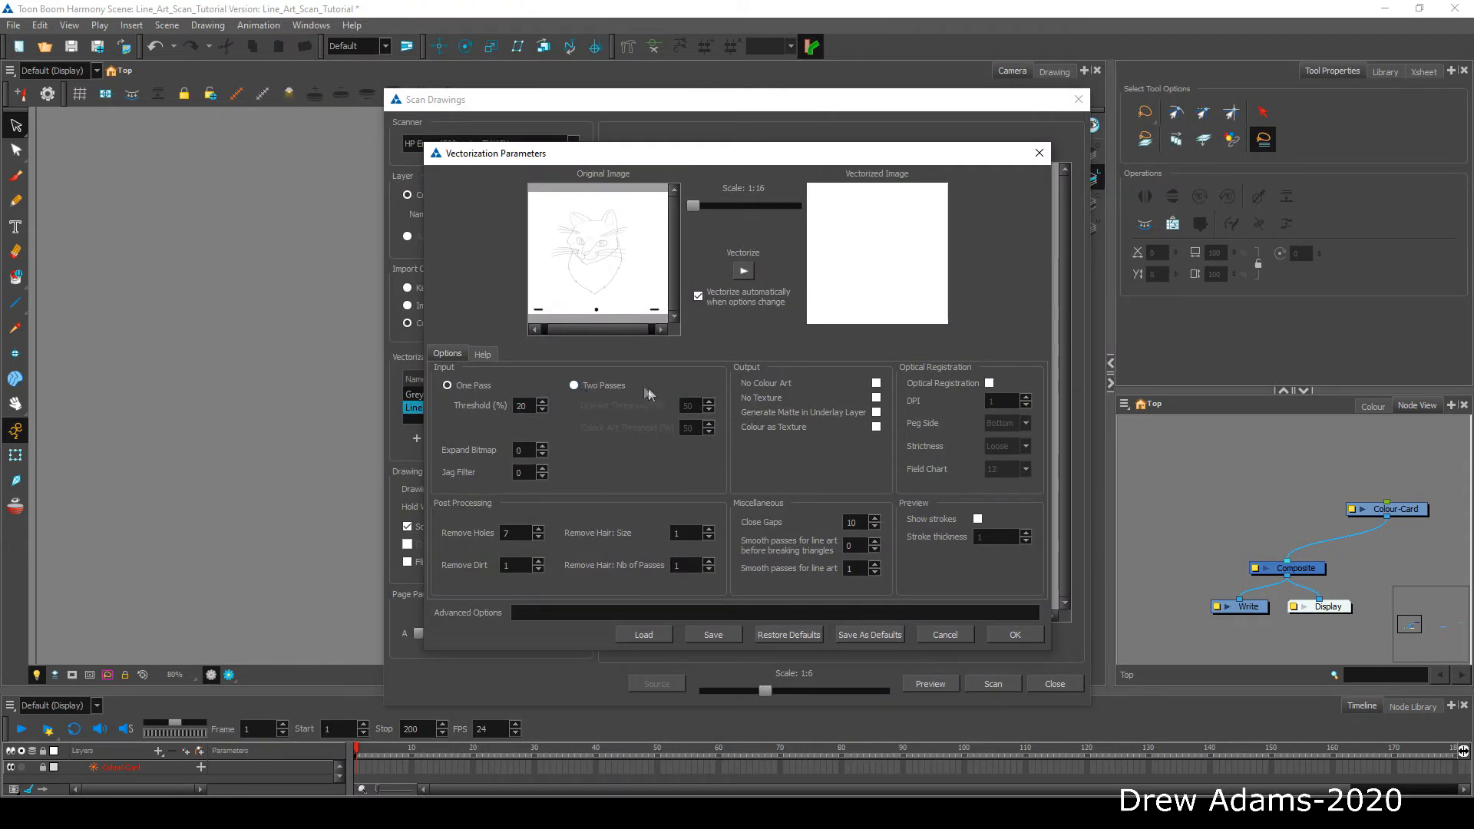
left_click(574, 387)
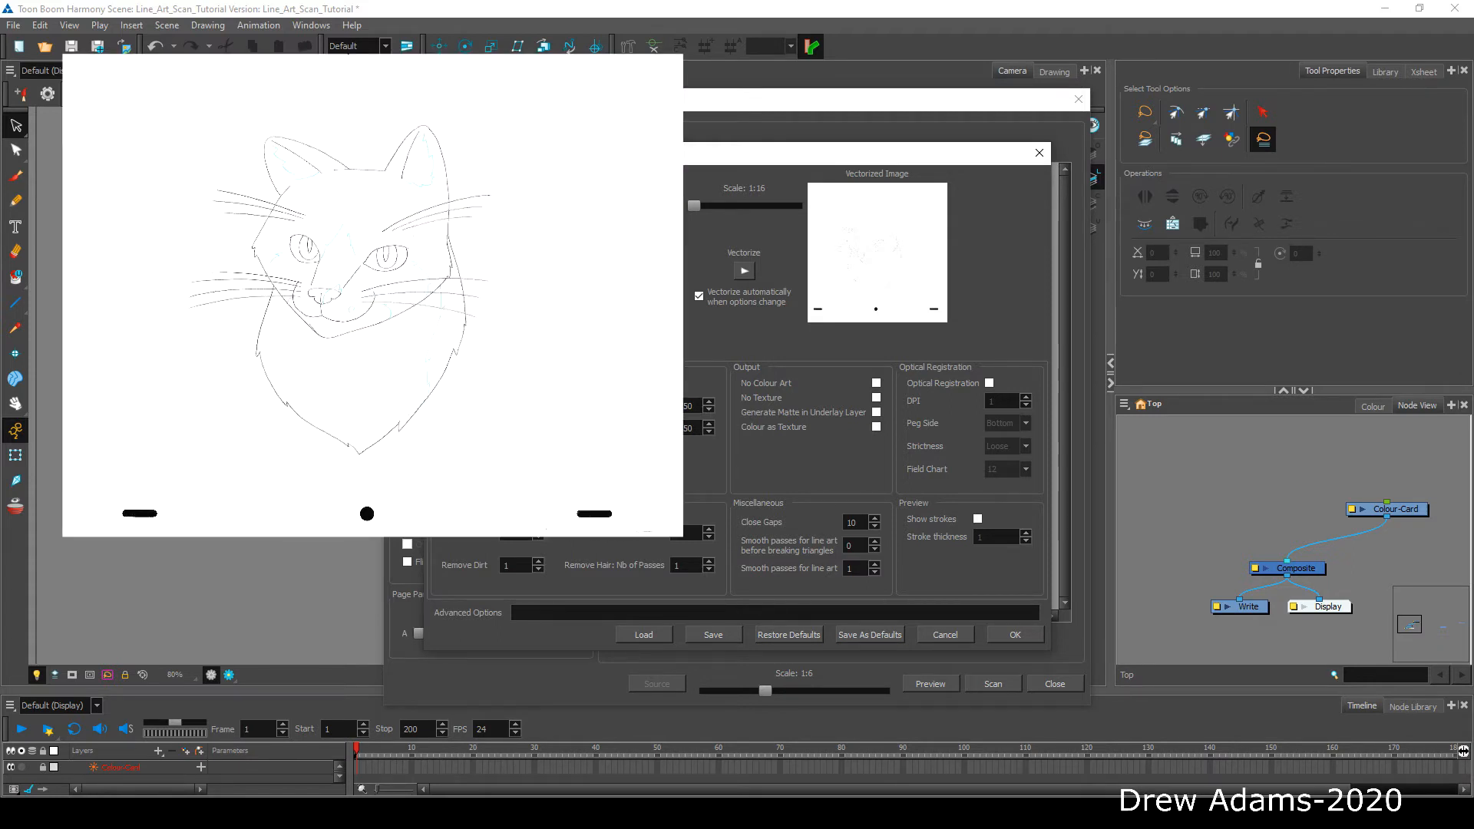
Set the preset's line art threshold to 30% and its colour art threshold to 3%.
left_click_drag(695, 205, 707, 204)
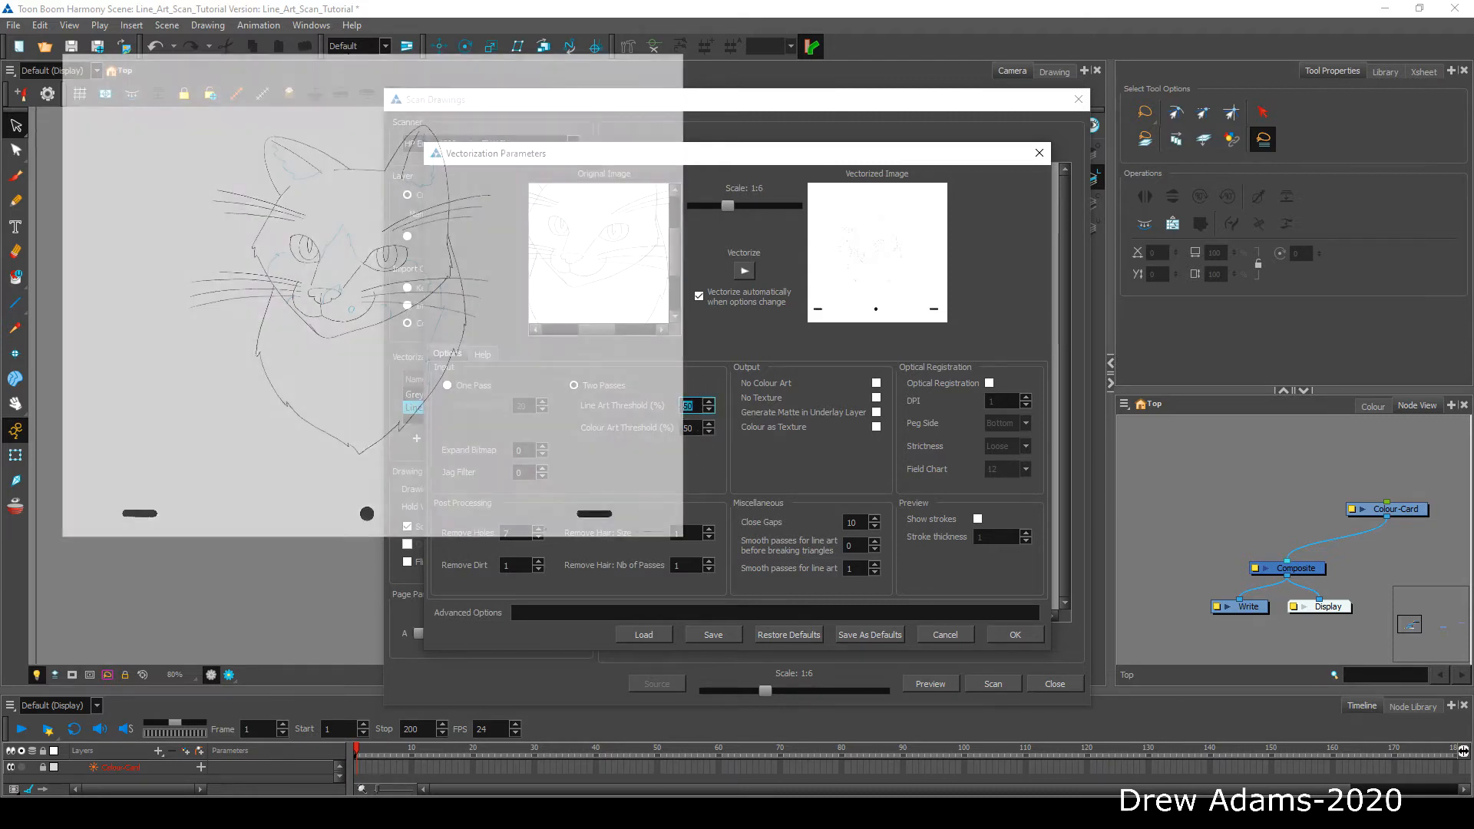
double_click(681, 410)
type("30")
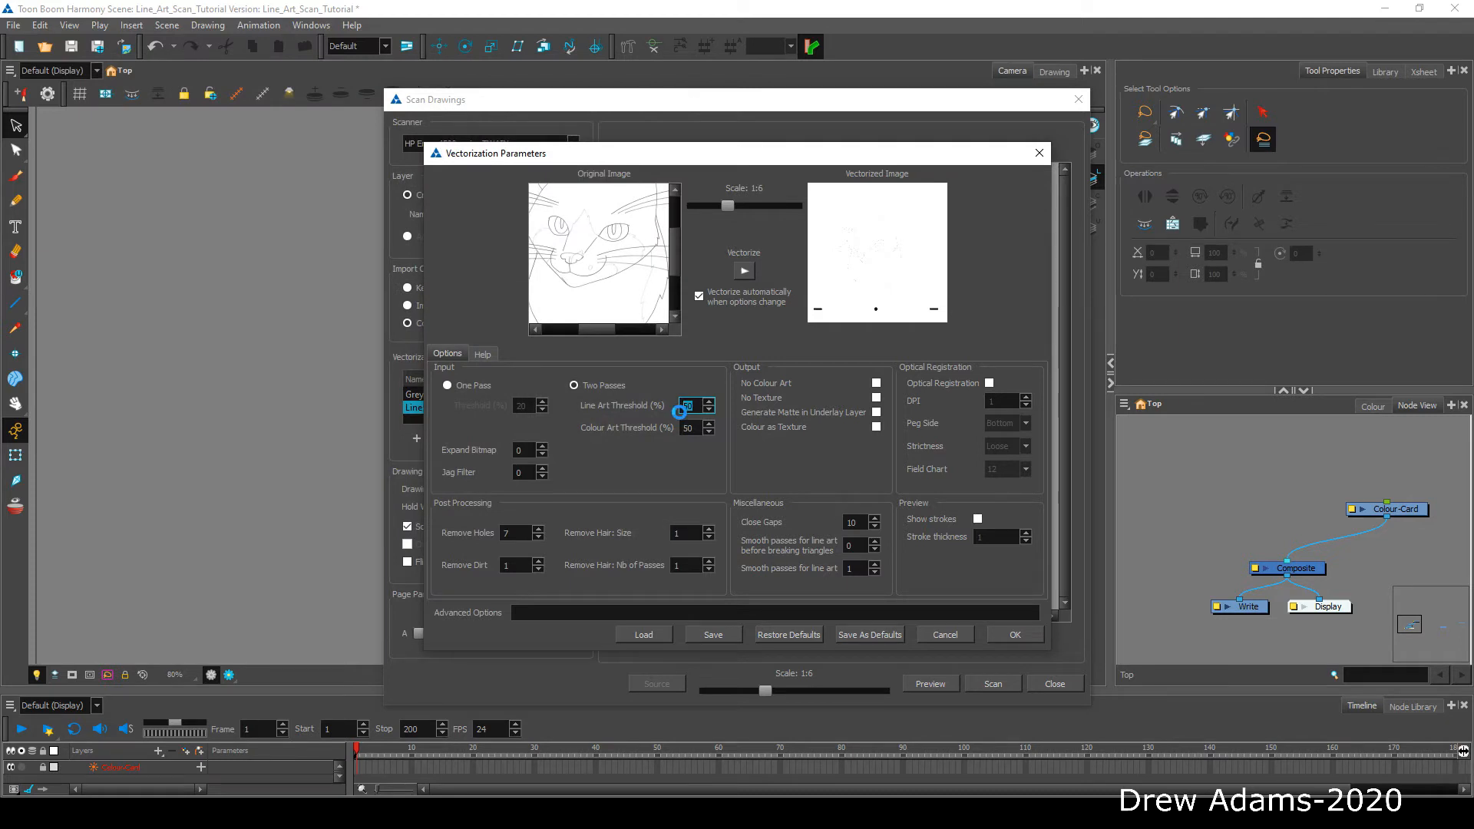
key("Tab")
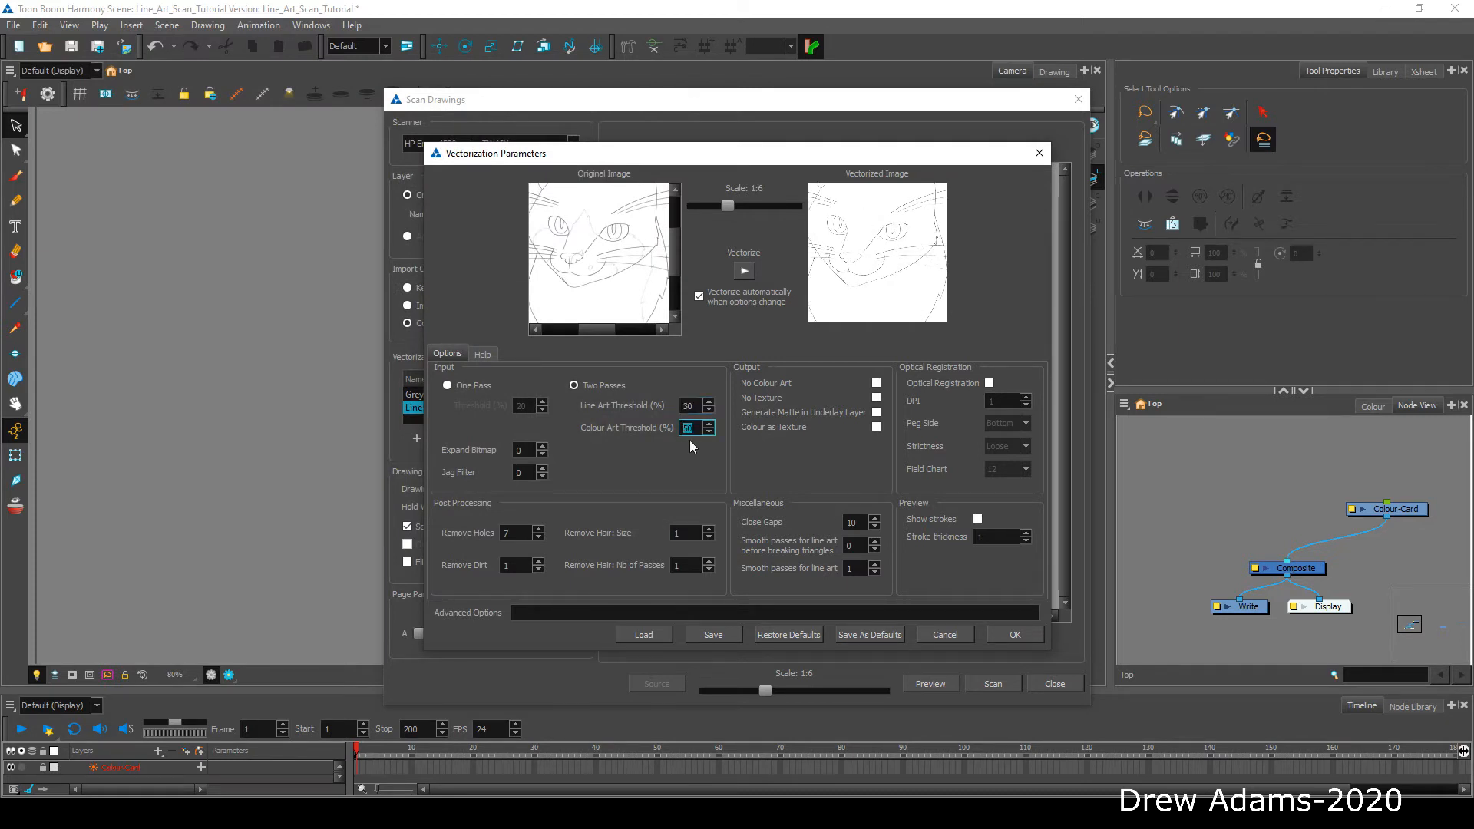
type("3")
Set the jag filter to 1 and enable the No Texture output option.
left_click(543, 469)
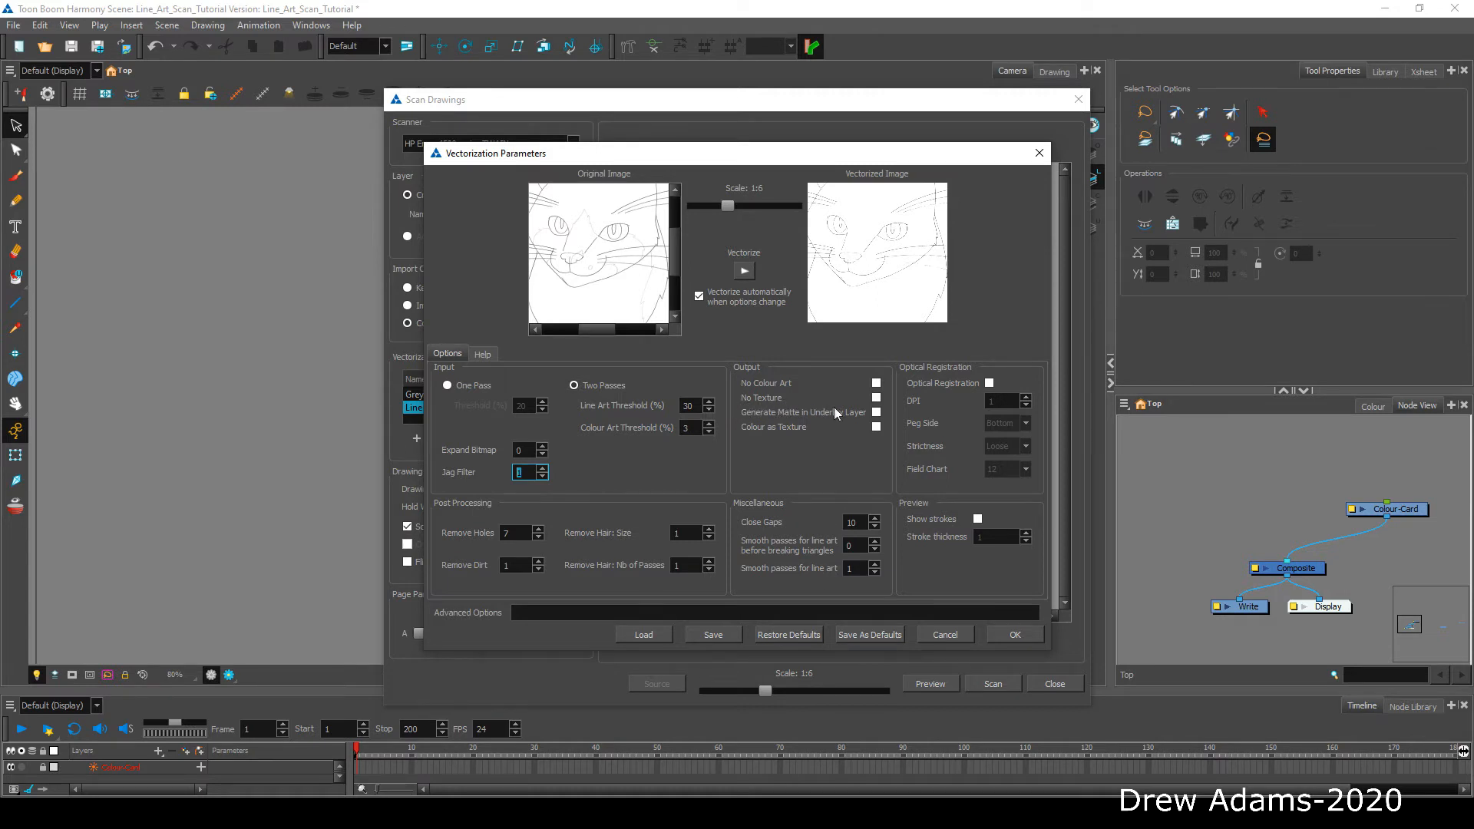
left_click(877, 398)
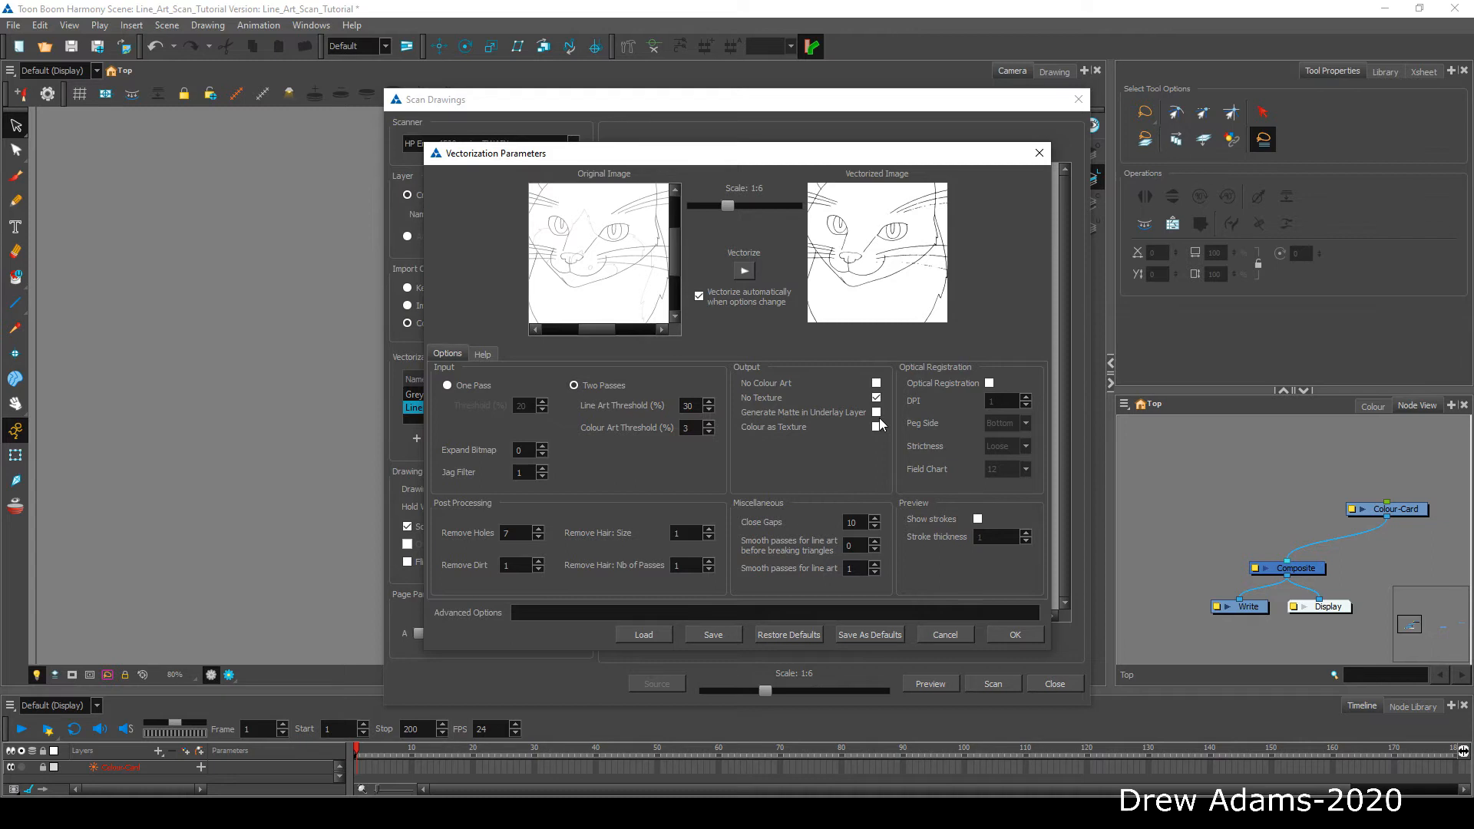
Try the Generate Matte in Underlay Layer option on the vectorized cat image.
left_click(876, 412)
left_click_drag(727, 206, 702, 211)
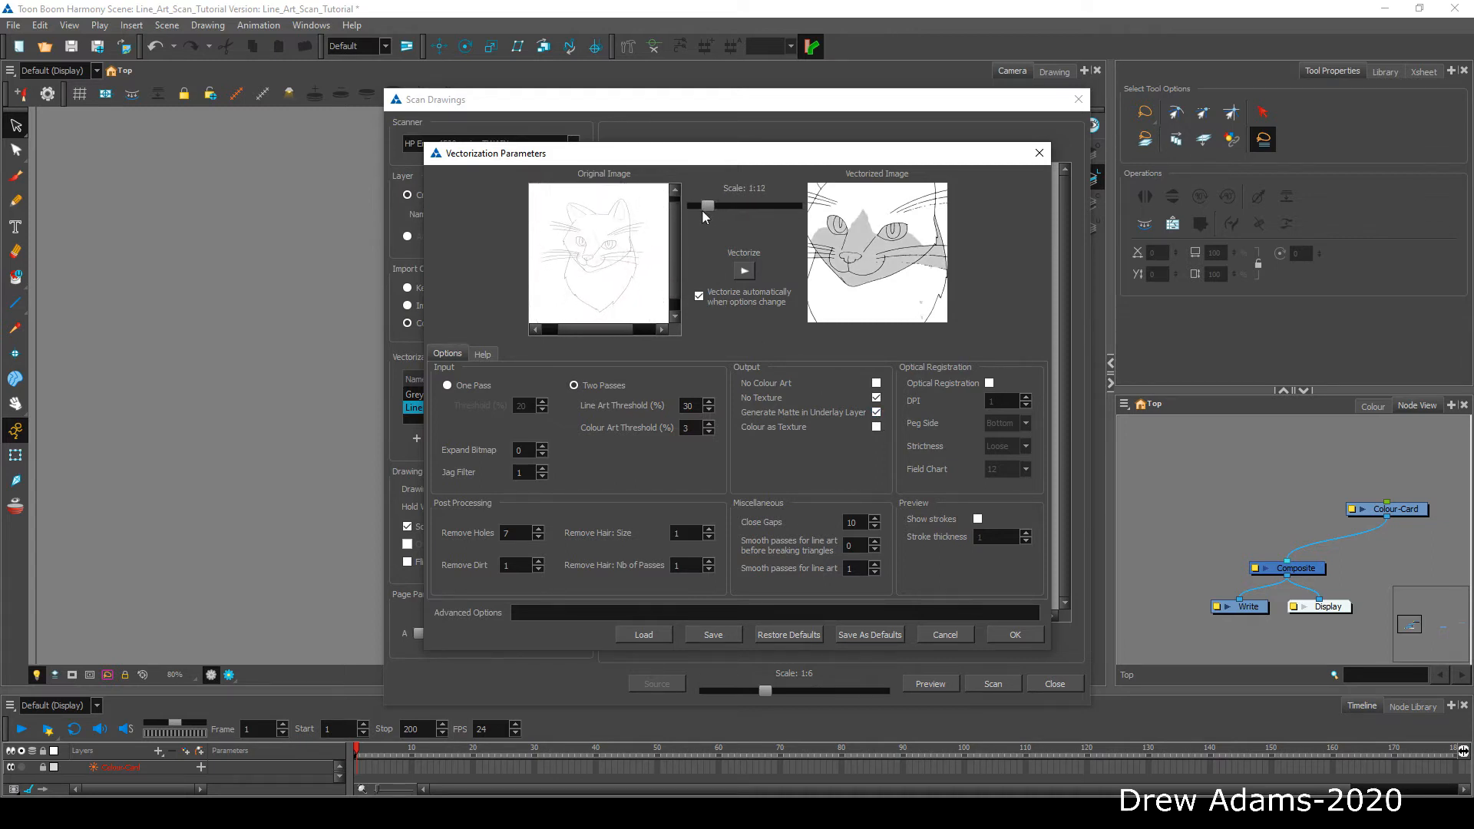
left_click(875, 413)
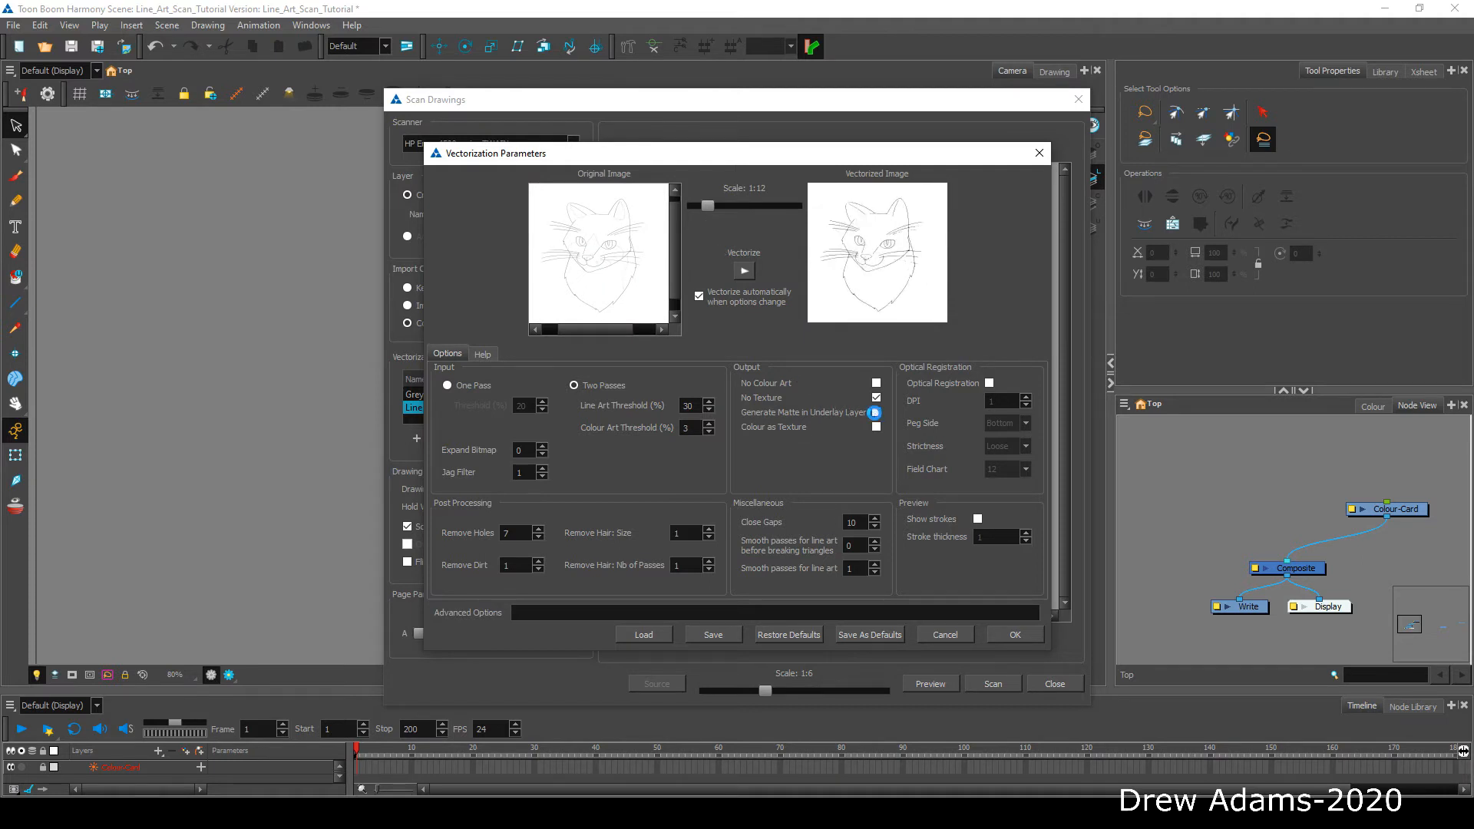
left_click(875, 412)
left_click(876, 413)
Enable optical registration at 300 DPI, with the peg side at Bottom, Loose strictness and a field chart of 12.
left_click(991, 385)
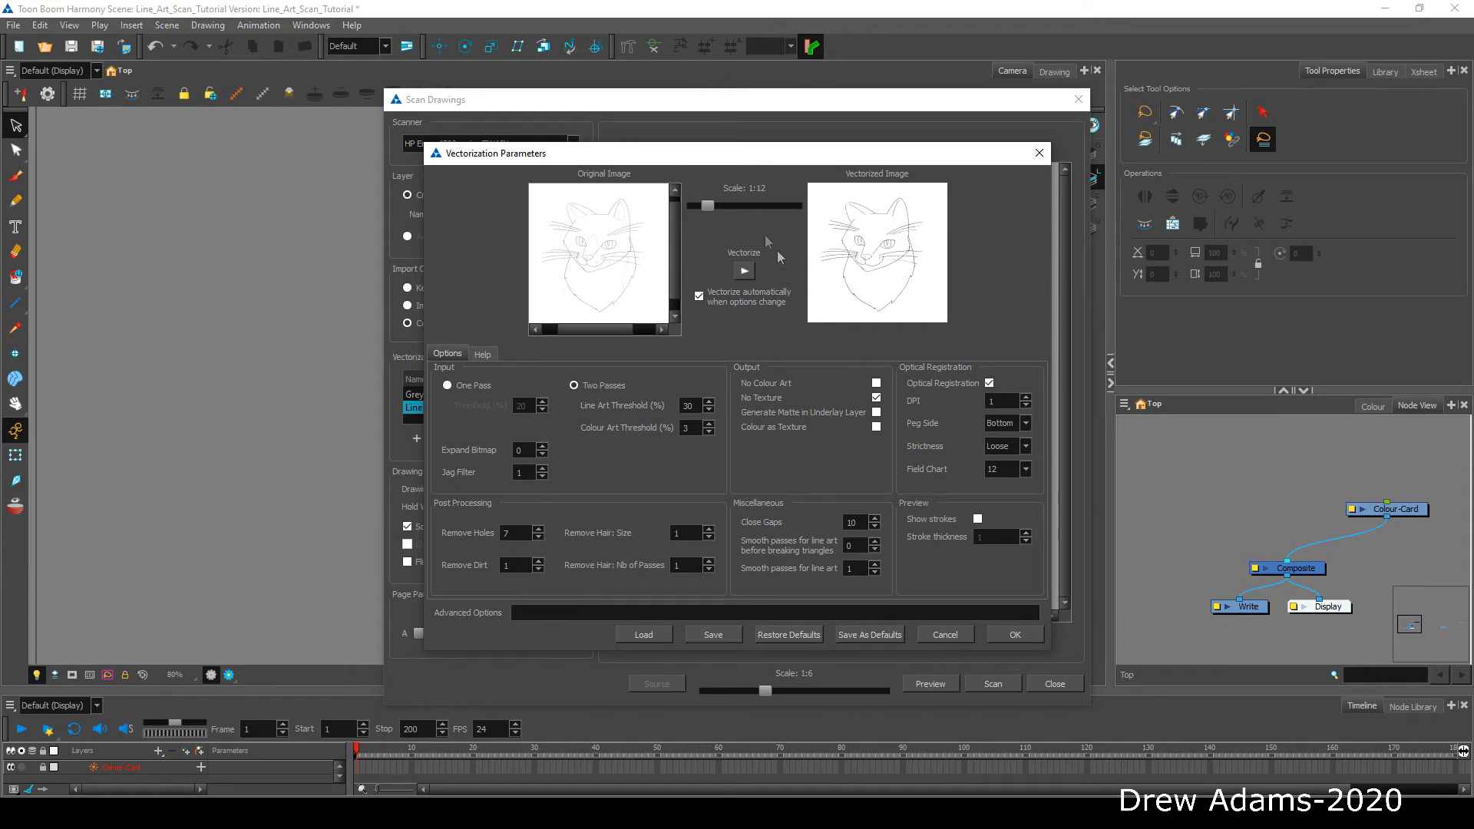
left_click_drag(706, 206, 689, 209)
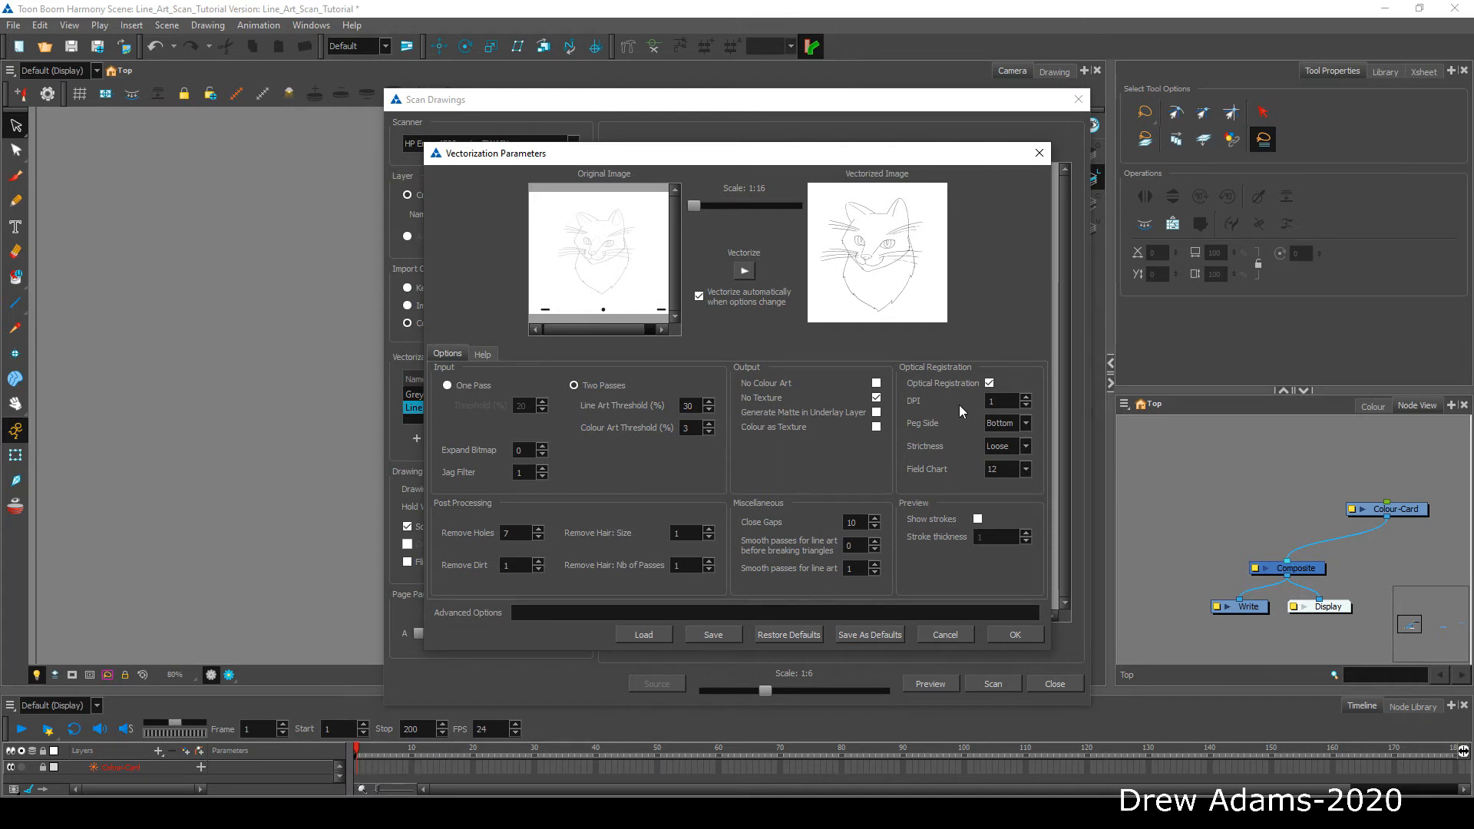
double_click(1003, 403)
type("3")
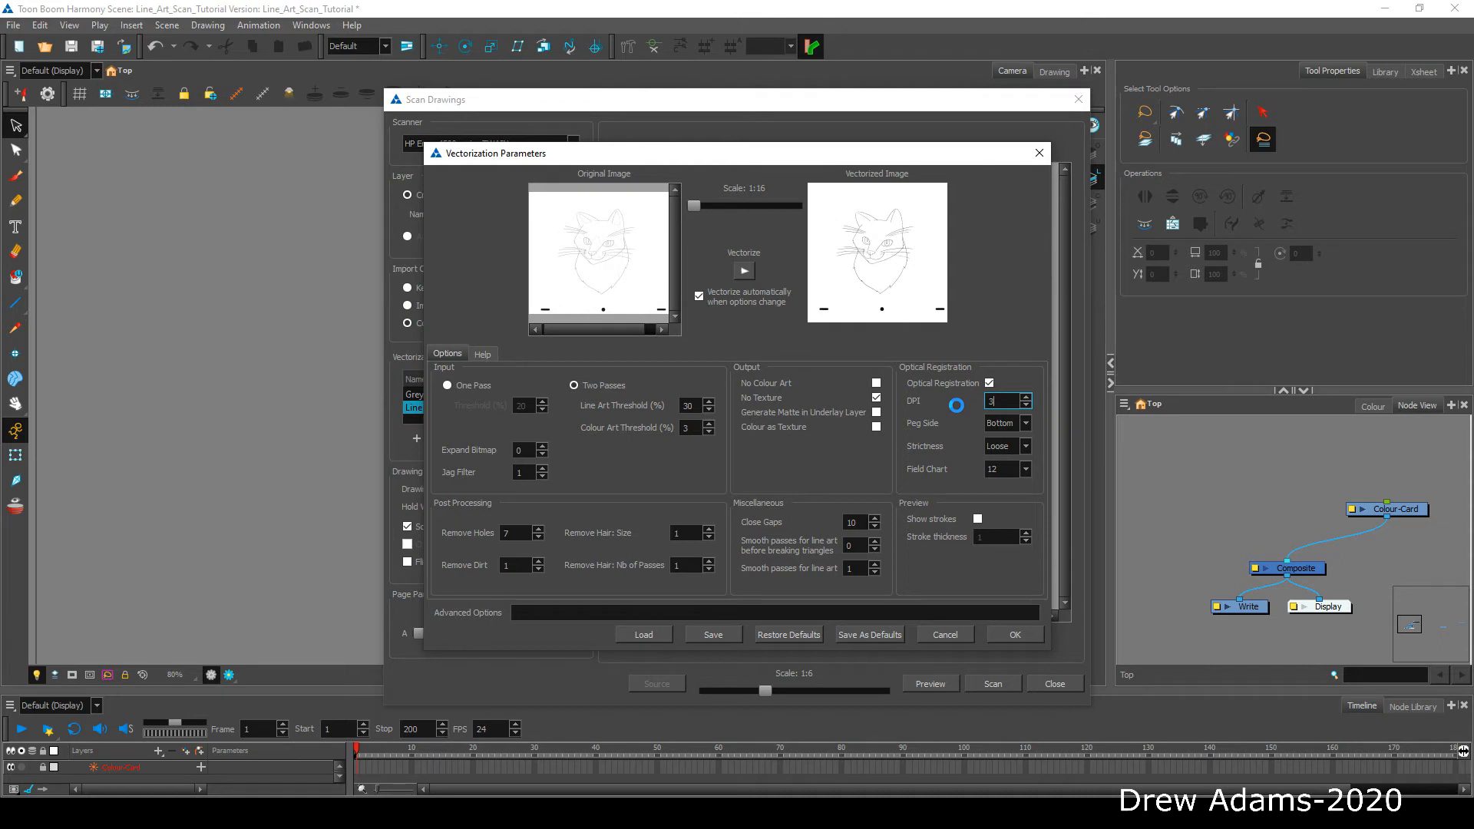
type("00")
left_click(1029, 423)
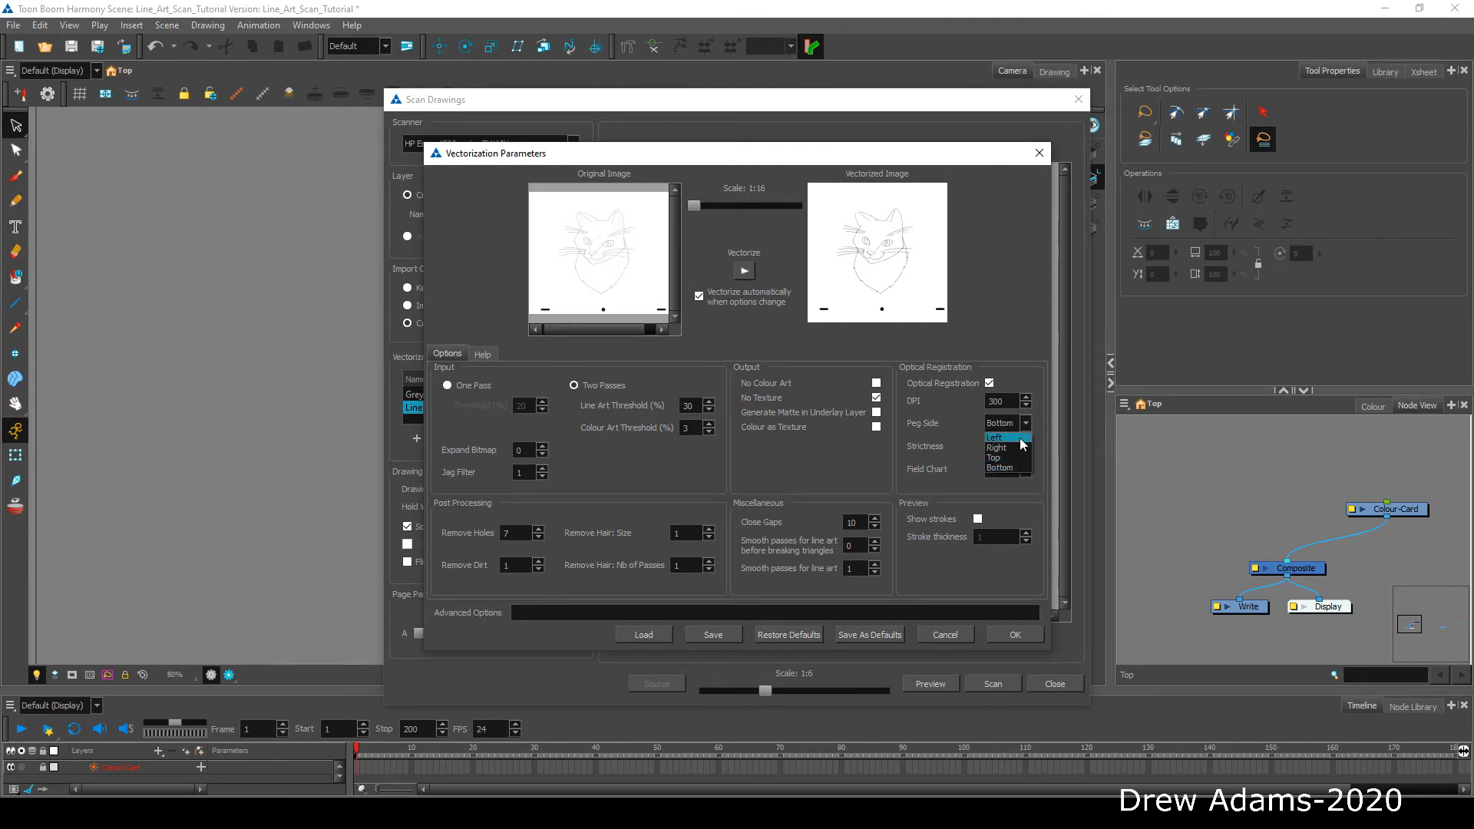
left_click(1043, 419)
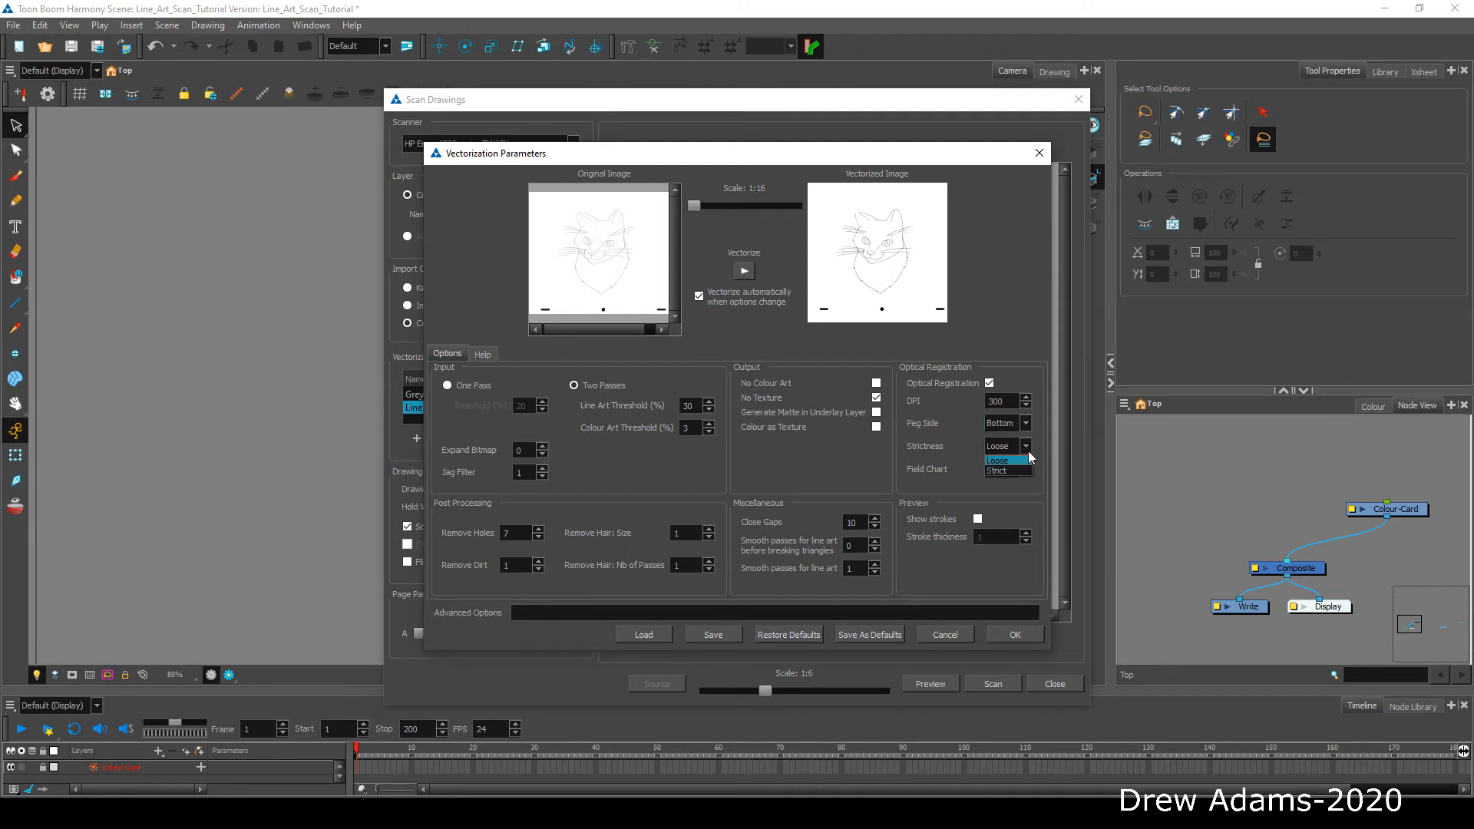
left_click(1010, 462)
left_click(1012, 470)
left_click(1027, 471)
Set Close Gaps to 5 and both line art smoothing pass values to 5.
double_click(849, 523)
type("5")
left_click(854, 546)
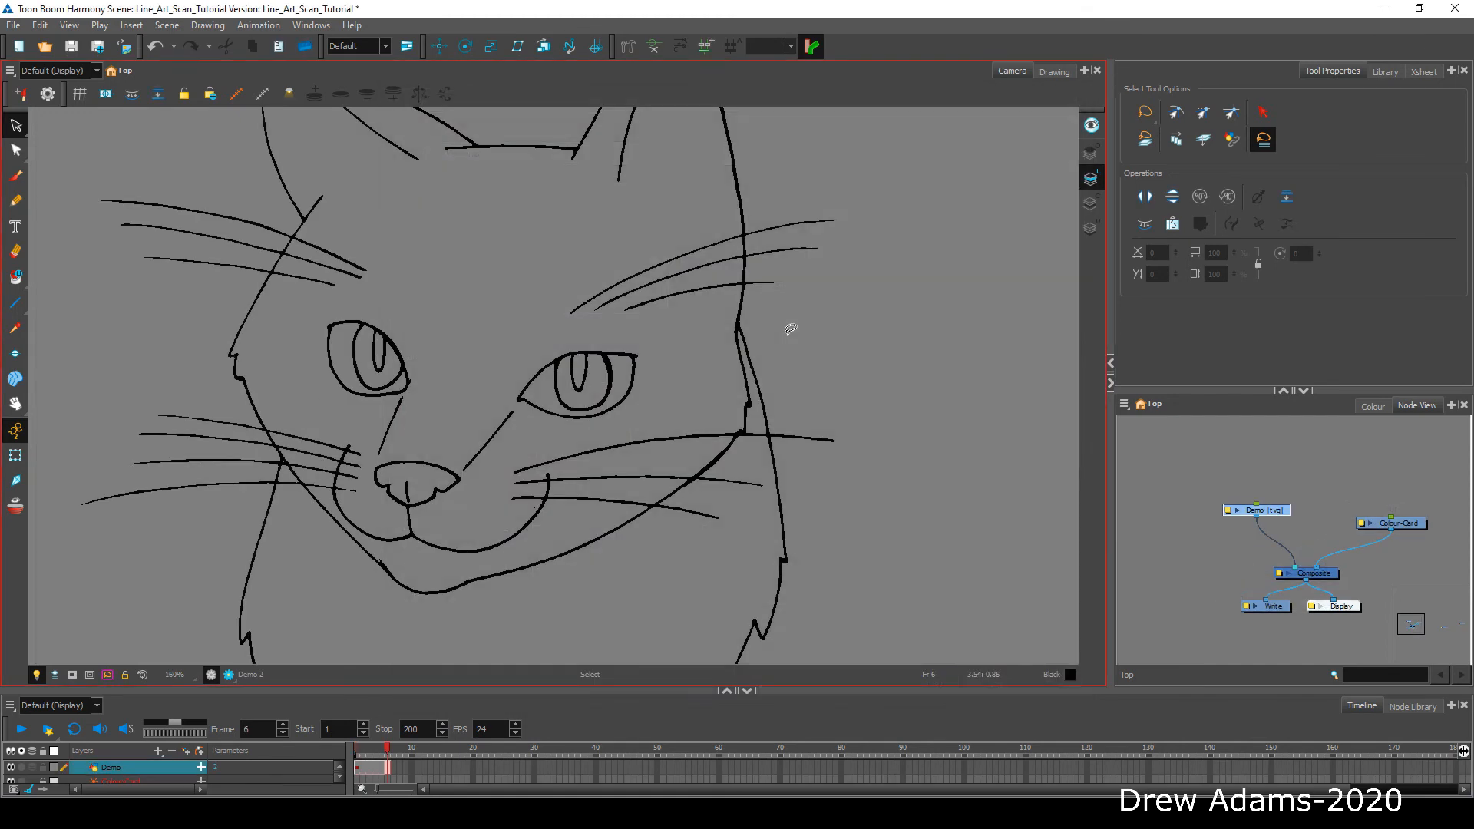
scroll(791, 329, "up", 5)
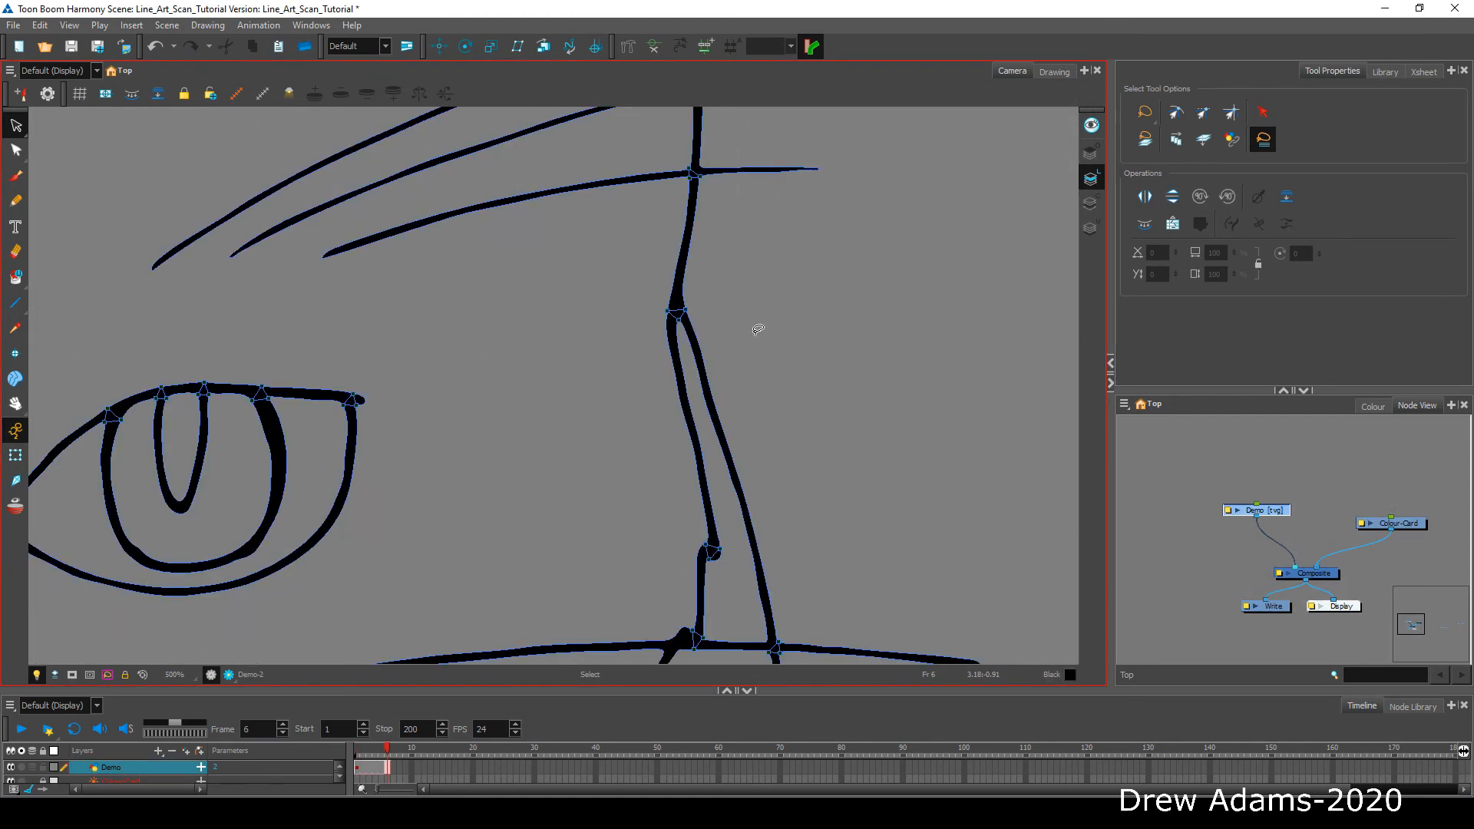
scroll(758, 329, "up", 6)
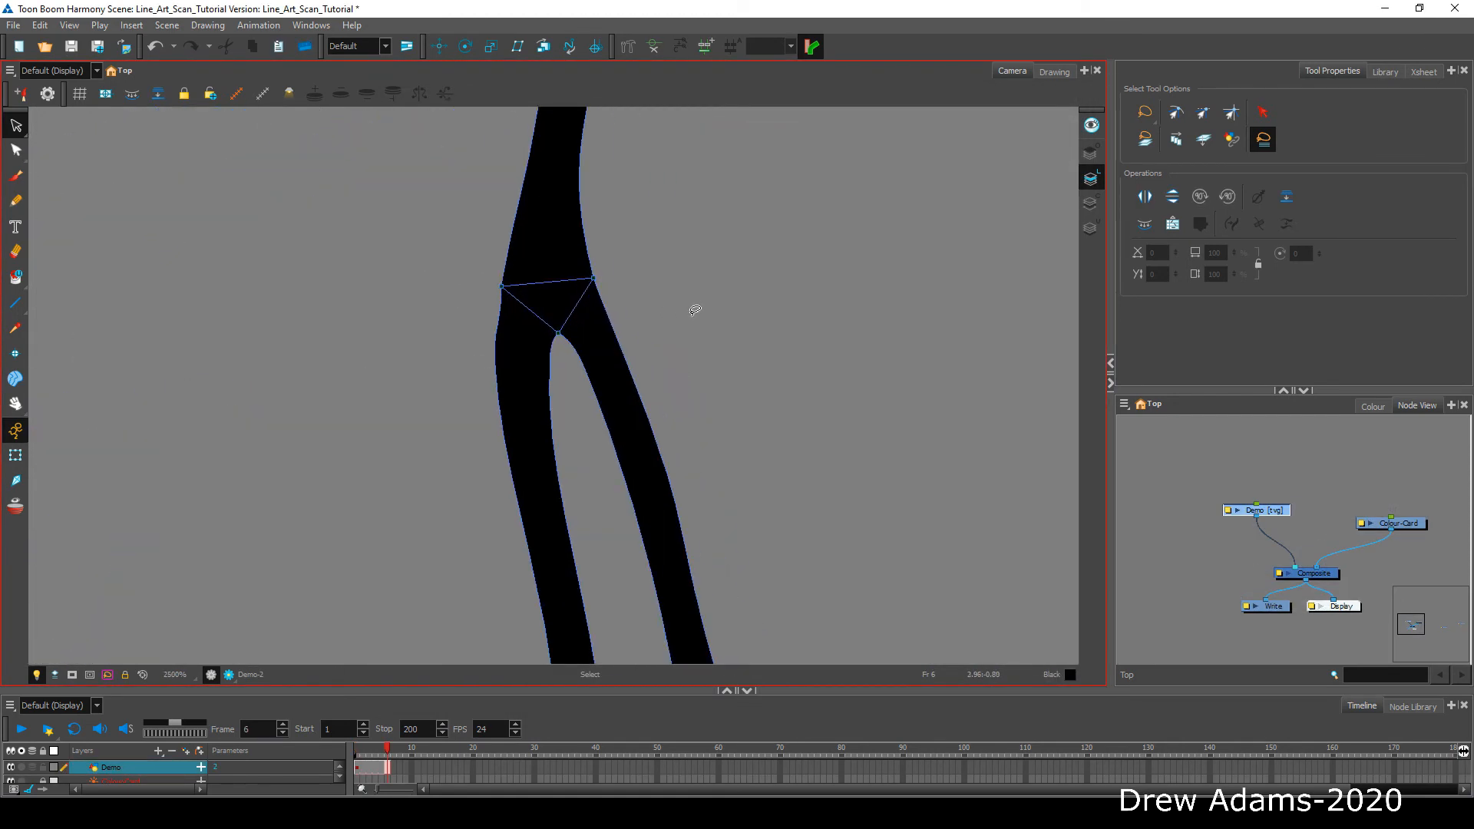
scroll(695, 311, "up", 2)
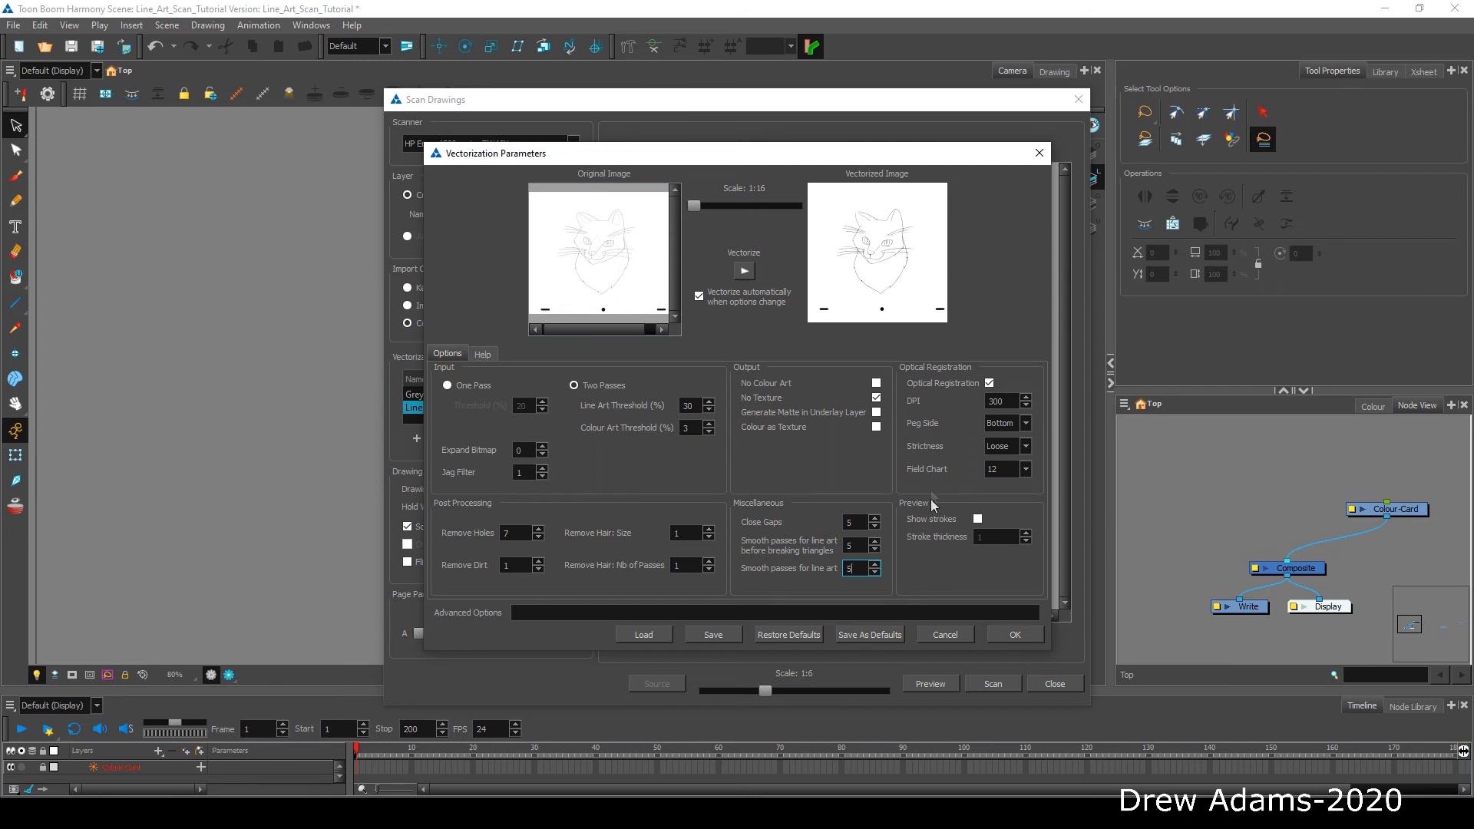
Compare the enlarged vectorized preview of the cat with and without its strokes shown.
left_click_drag(693, 203, 727, 202)
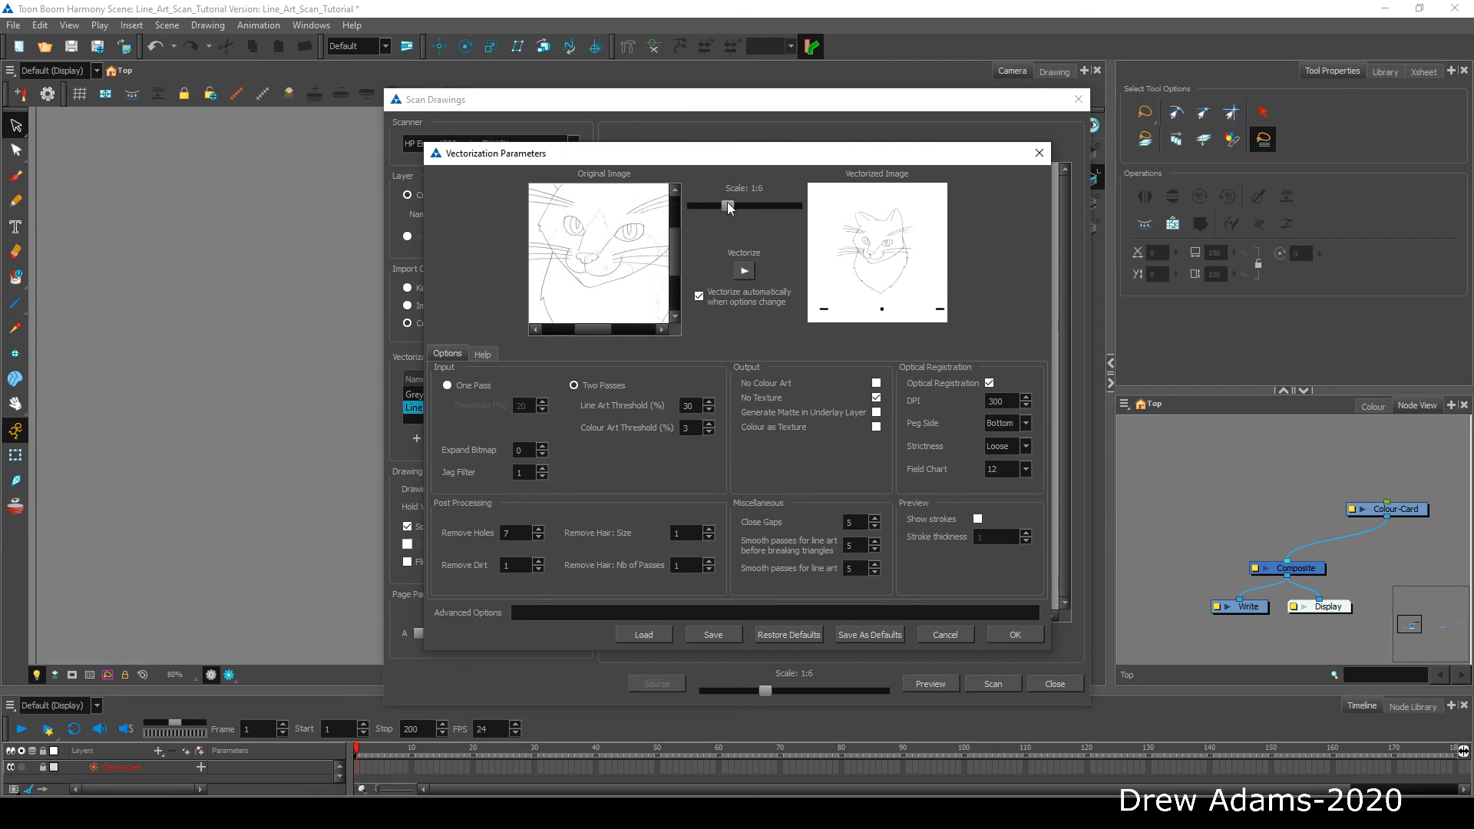
left_click(977, 519)
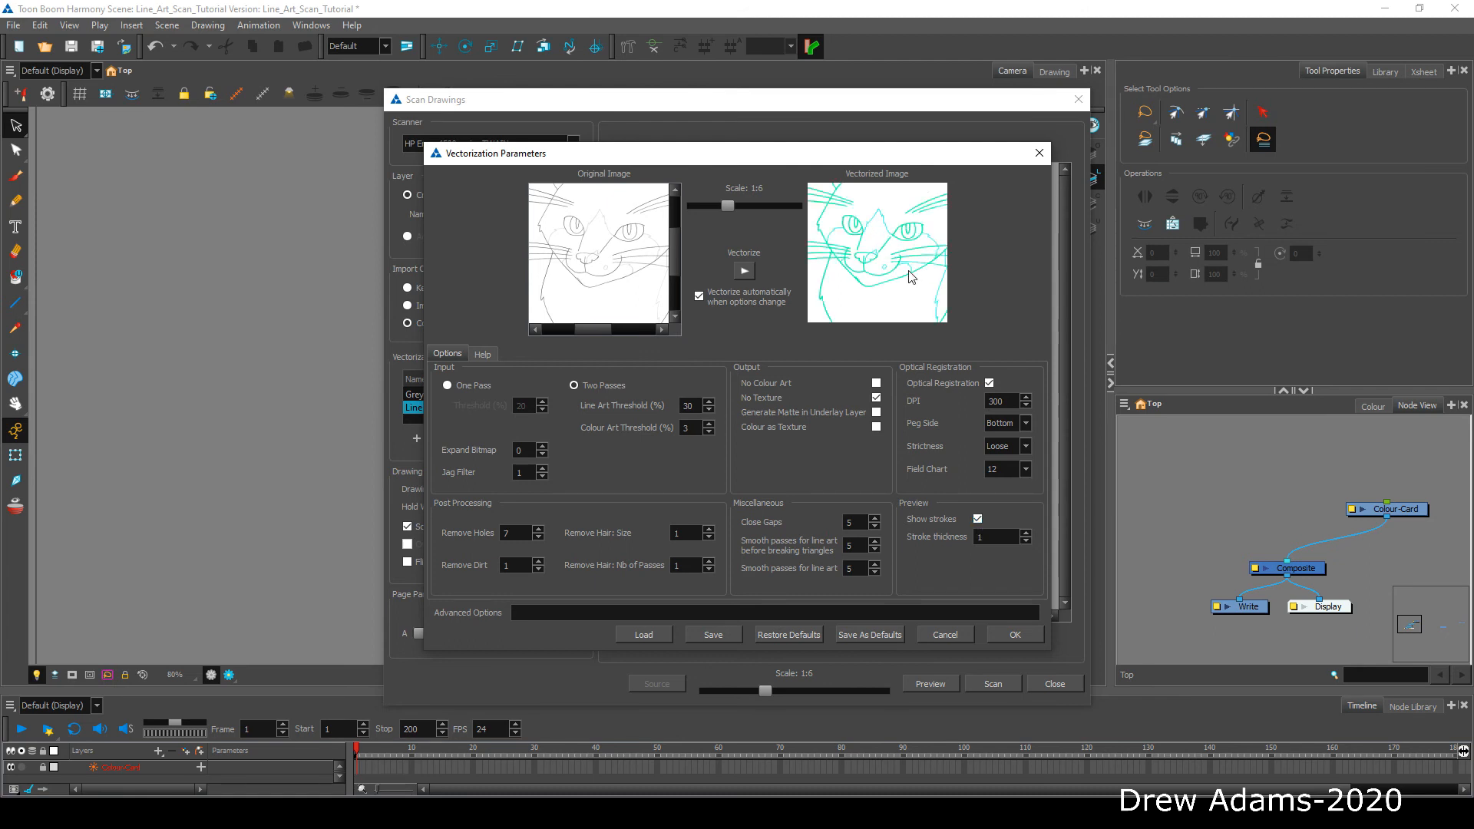
left_click(979, 520)
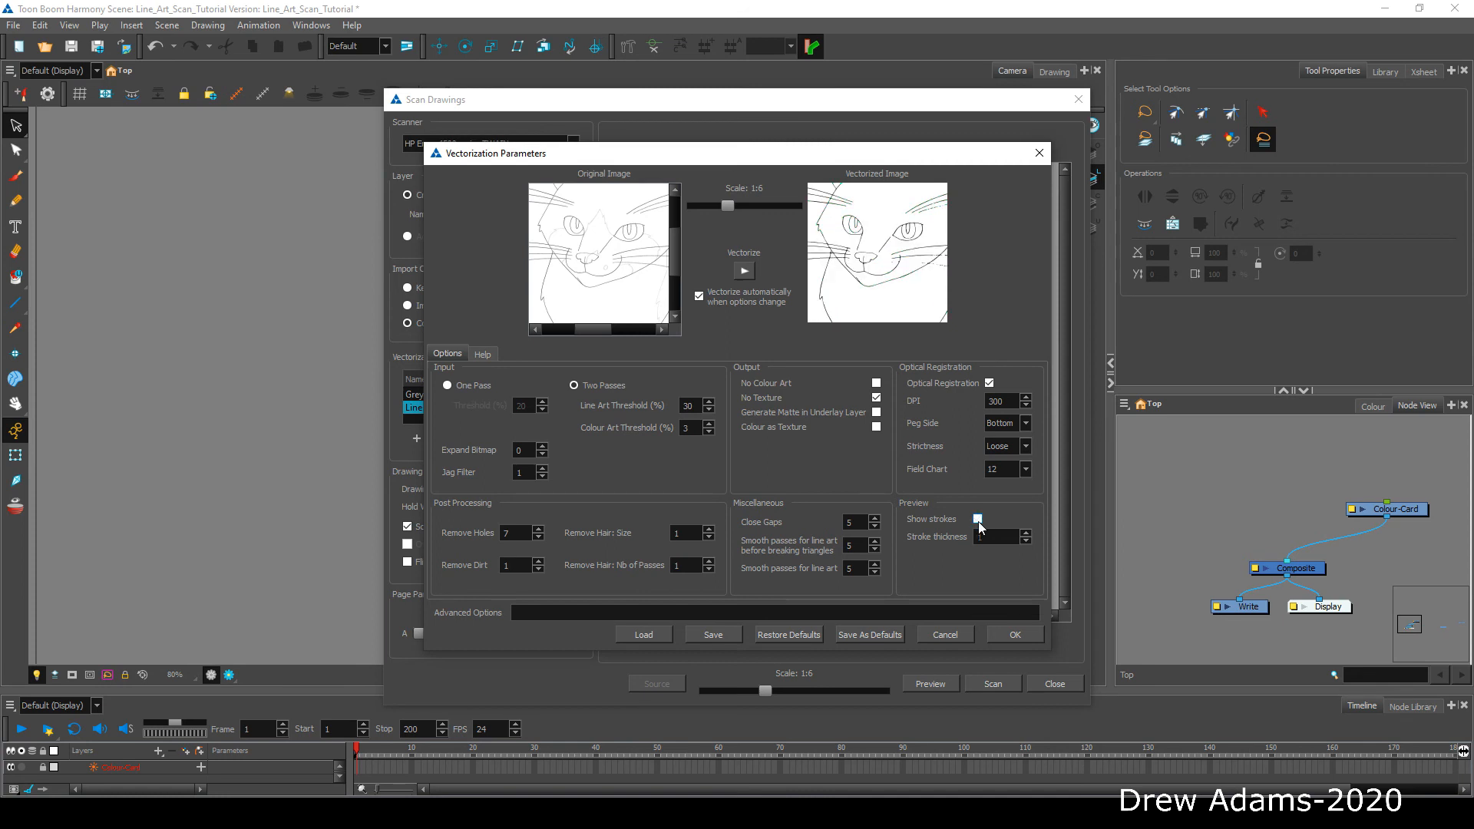
left_click(979, 521)
left_click(978, 521)
Accept the vectorization parameters and scan the cat drawing into the new Demo layer as a grayscale 300 dpi letter portrait page.
left_click(1017, 634)
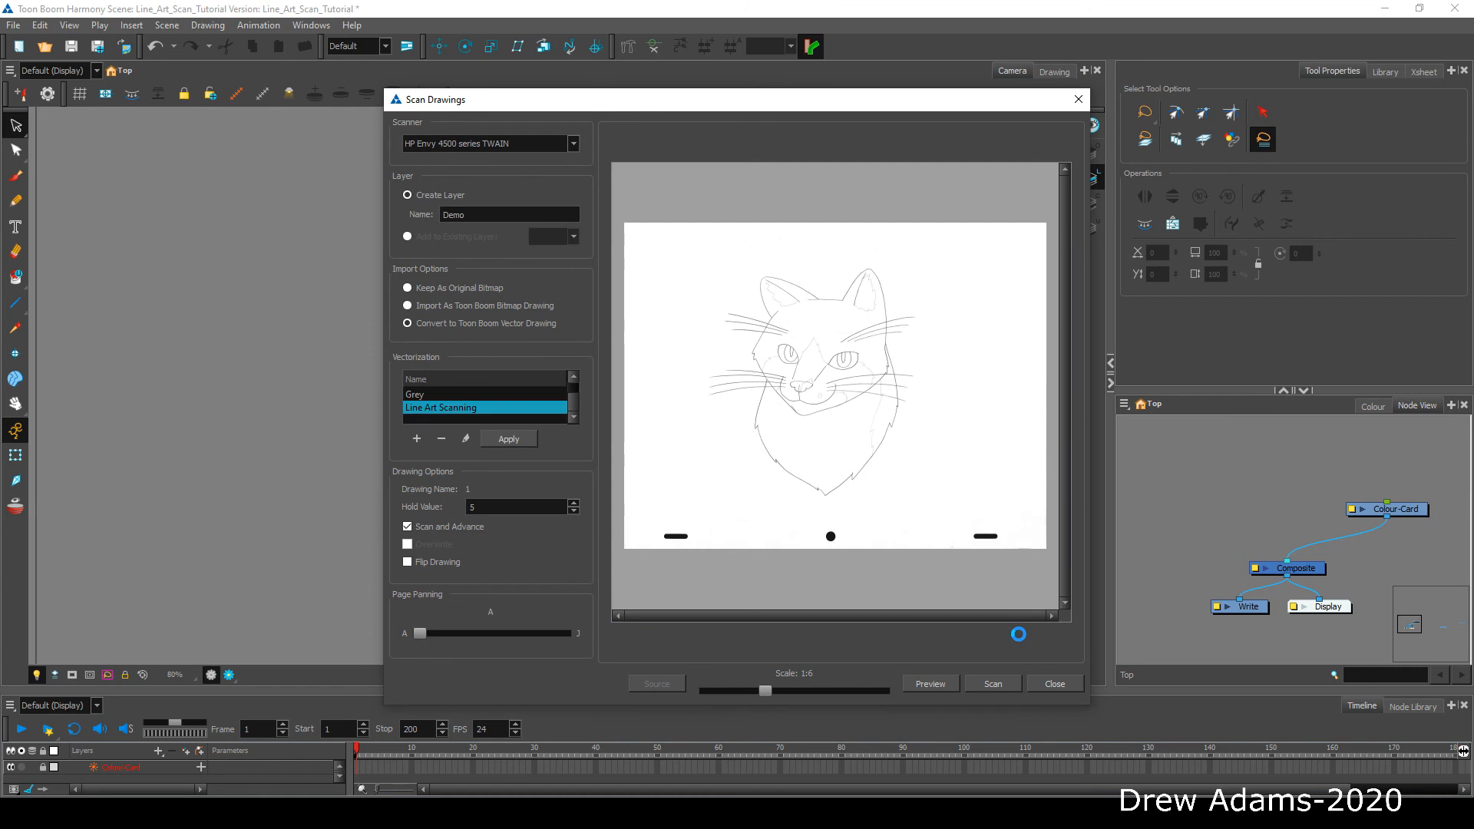
left_click(993, 684)
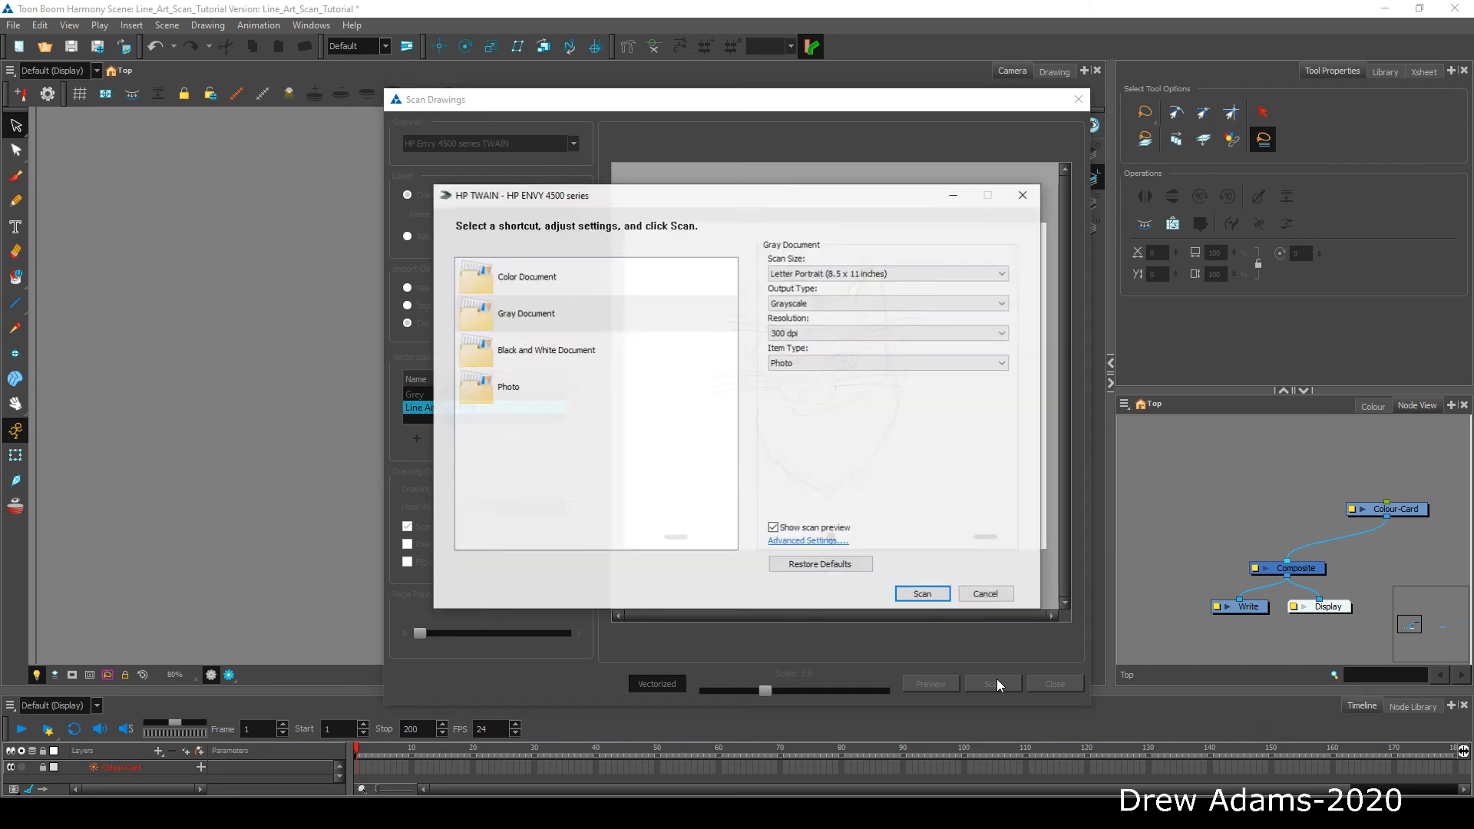
left_click(931, 597)
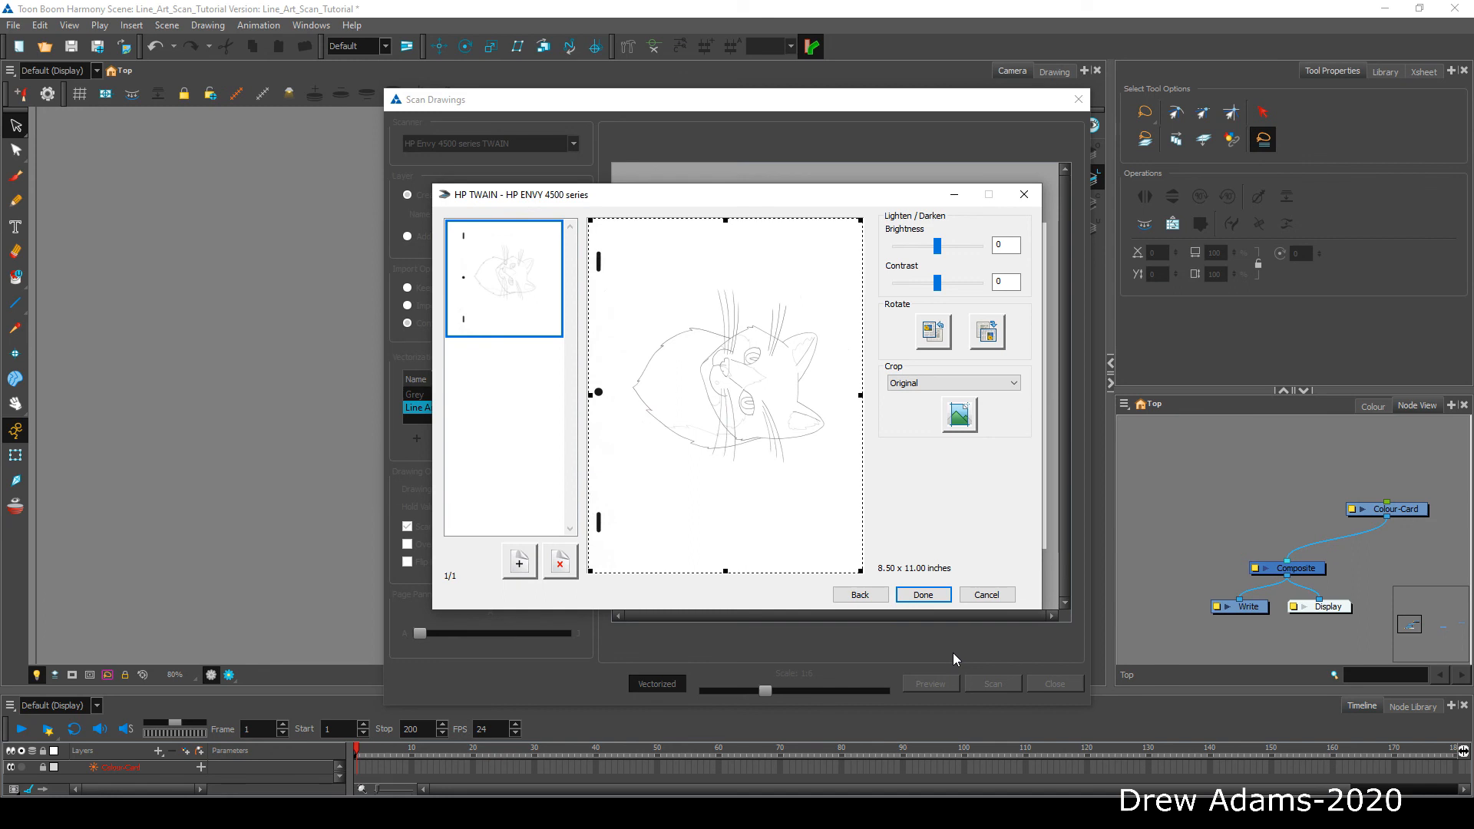
left_click(938, 597)
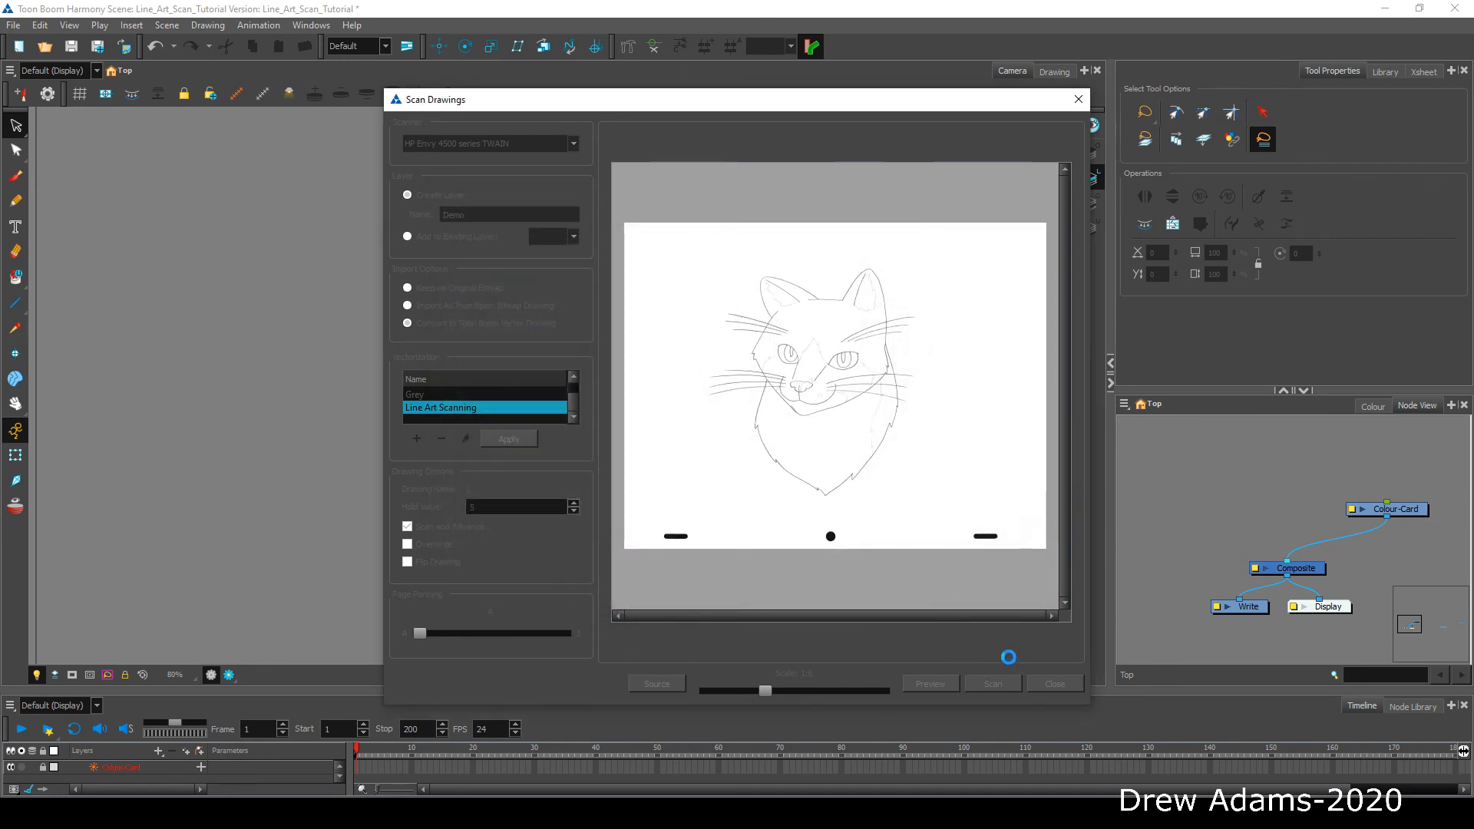
left_click(1053, 683)
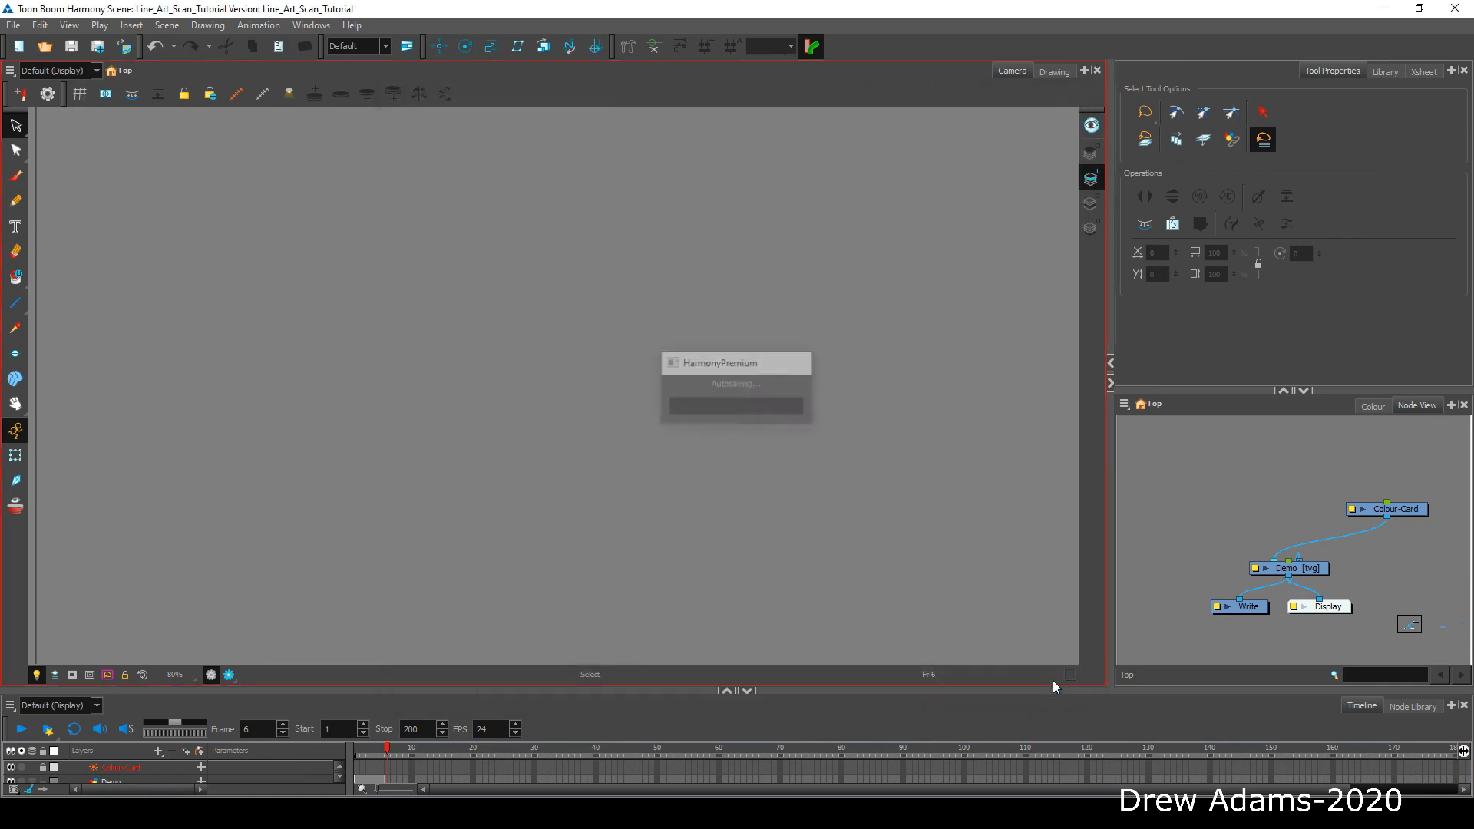
Go to frame 1 and examine the whole scanned cat drawing in the camera view.
left_click(359, 748)
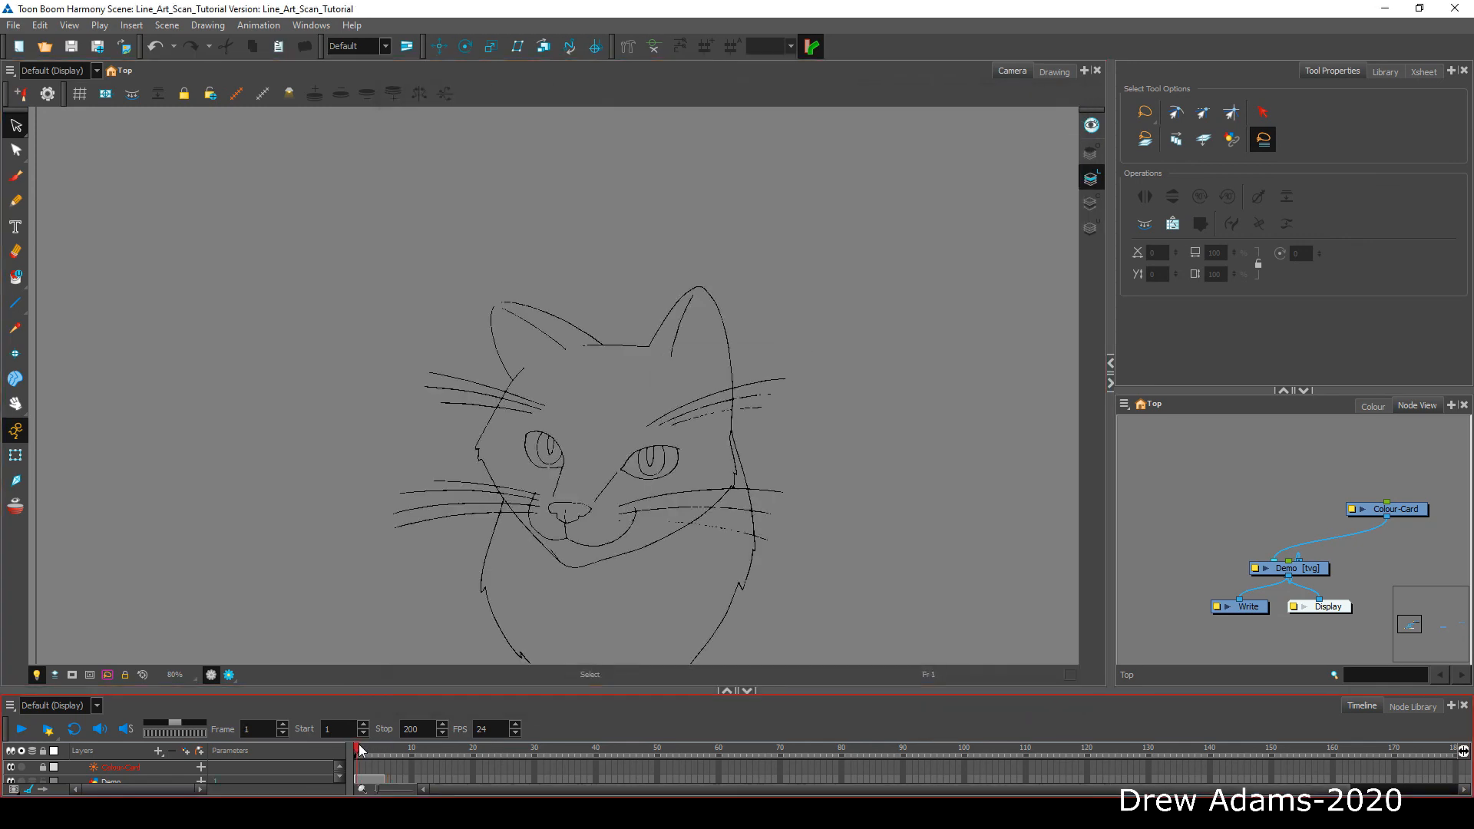
scroll(392, 492, "down", 2)
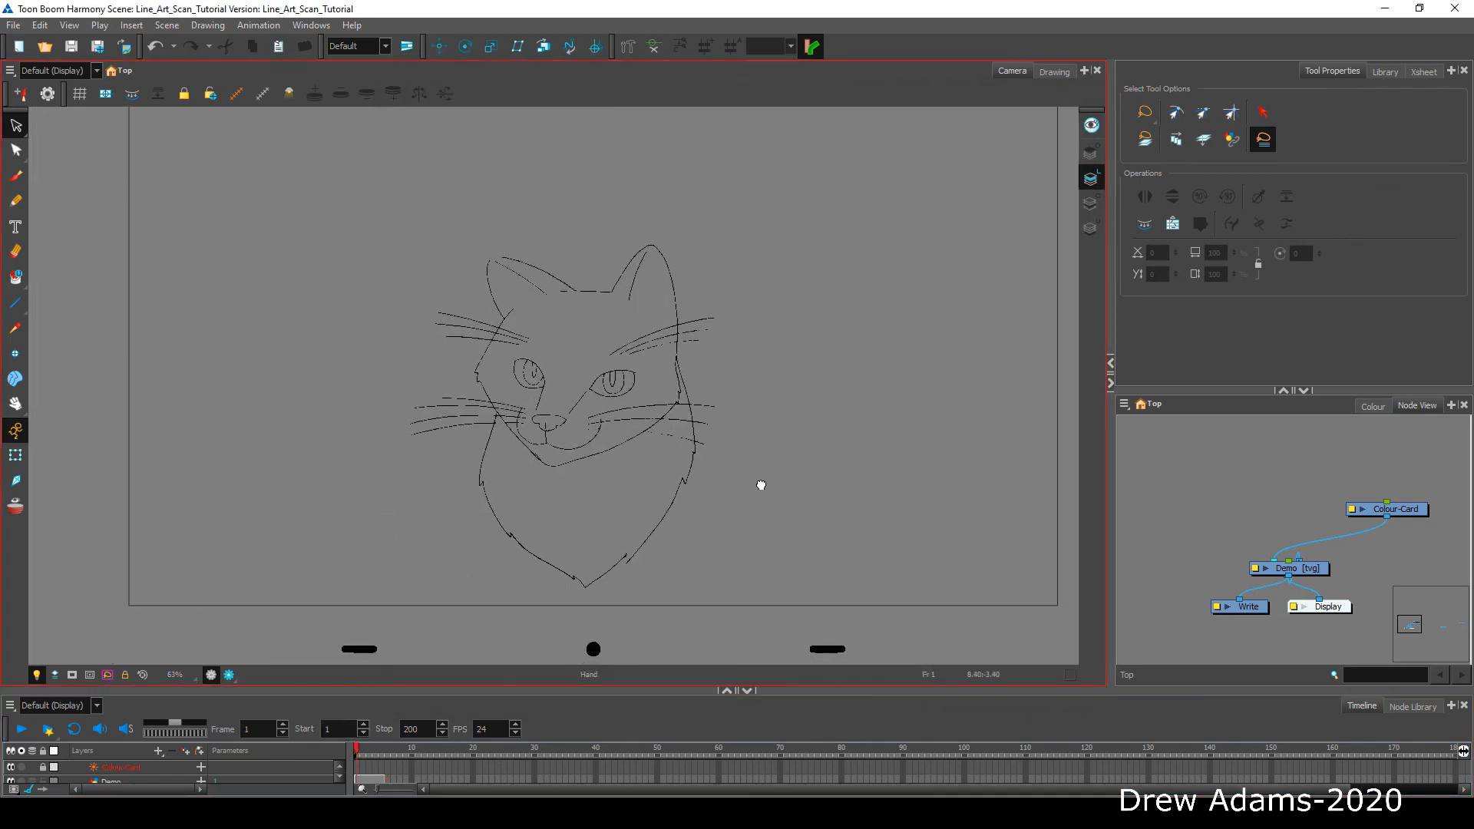
scroll(716, 447, "up", 1)
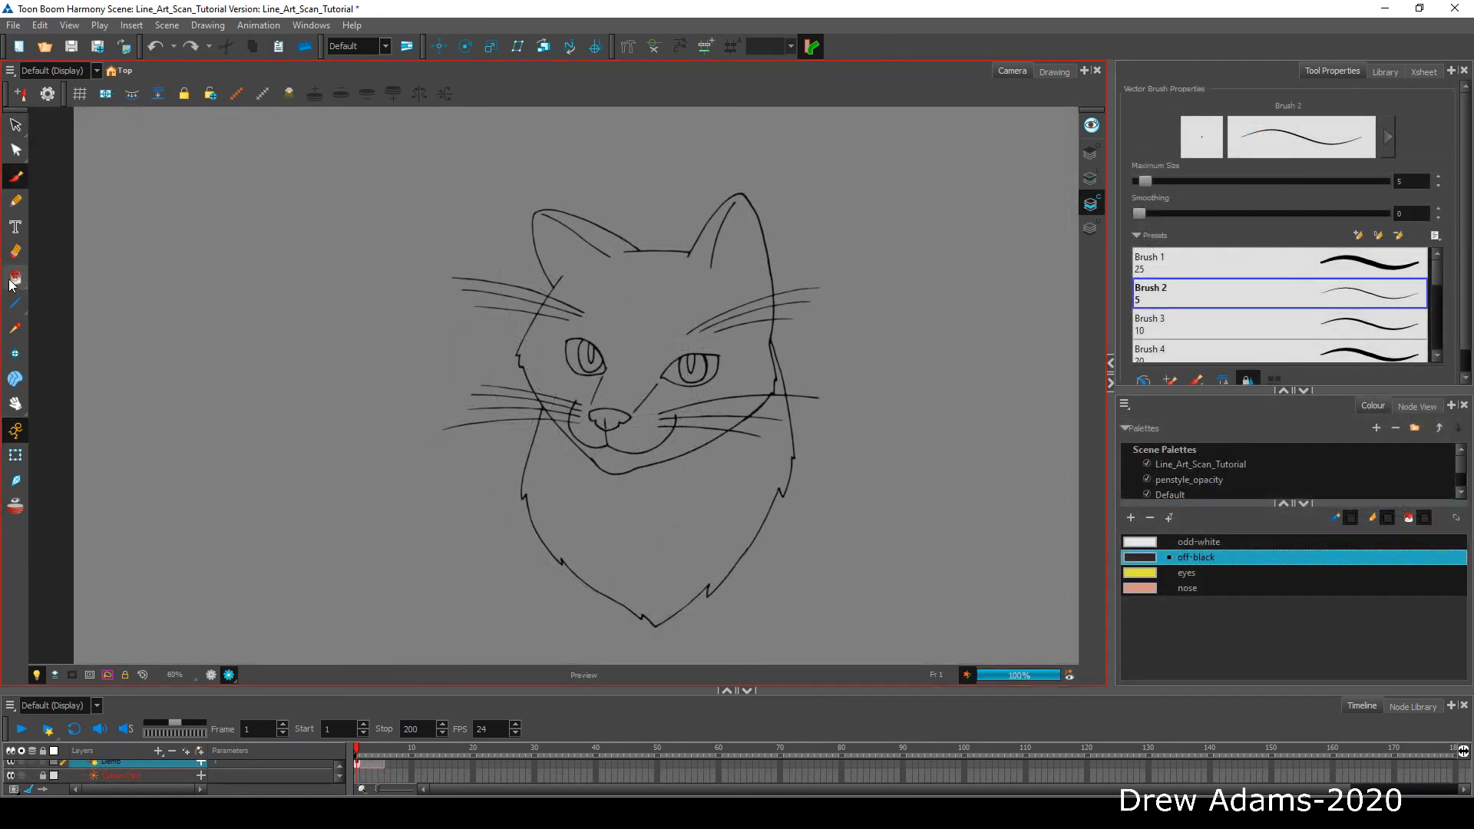
Paint the cat's chin patch and head with off-black, and undo the fill attempted beside the chest.
left_click(16, 278)
left_click(630, 462)
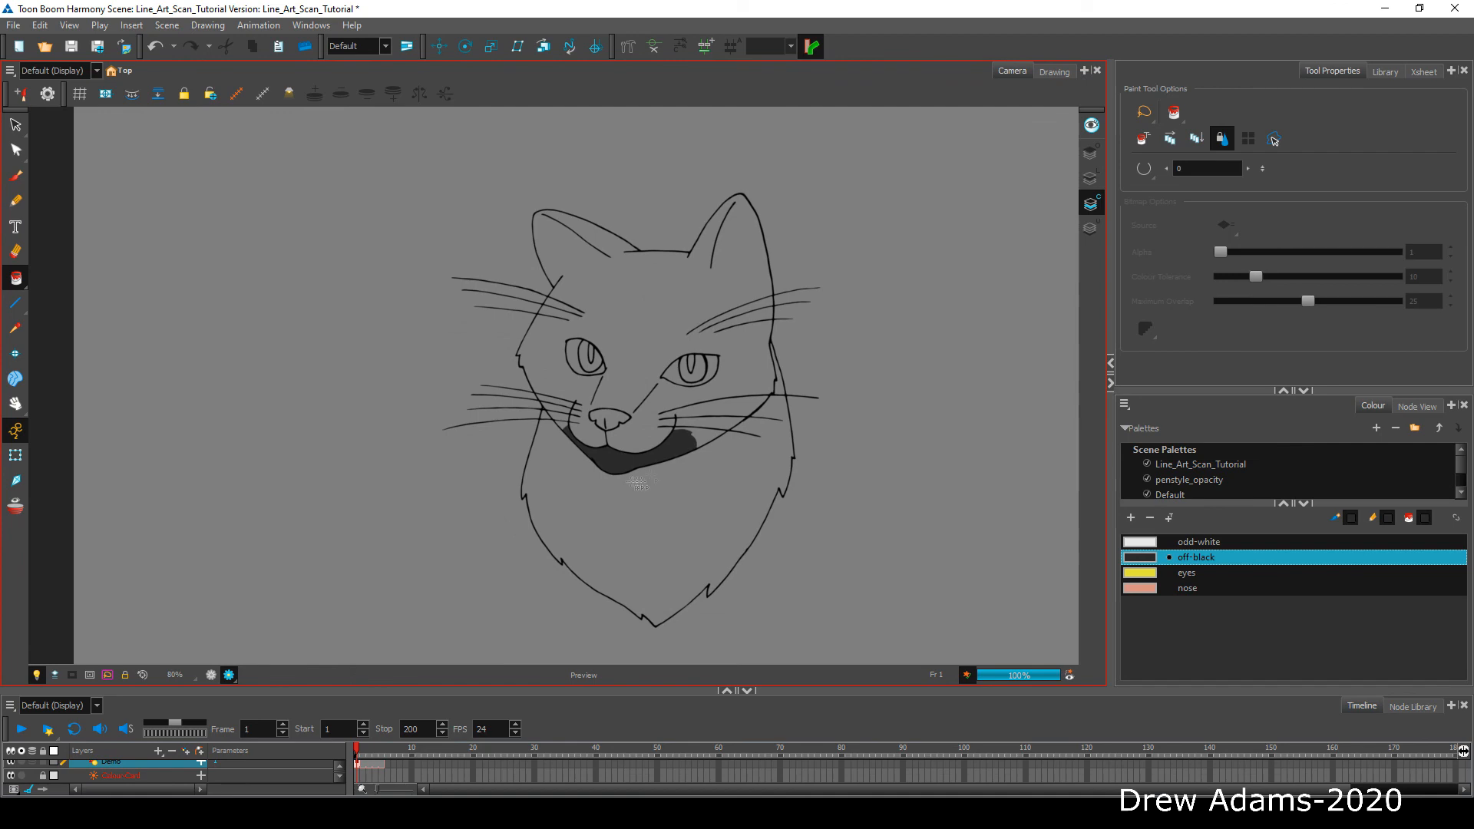
left_click(612, 243)
left_click(780, 464)
key("ctrl+z")
With strokes shown, inspect the outline of the patch along the side of the cat's neck and fill that patch off-black.
key("k")
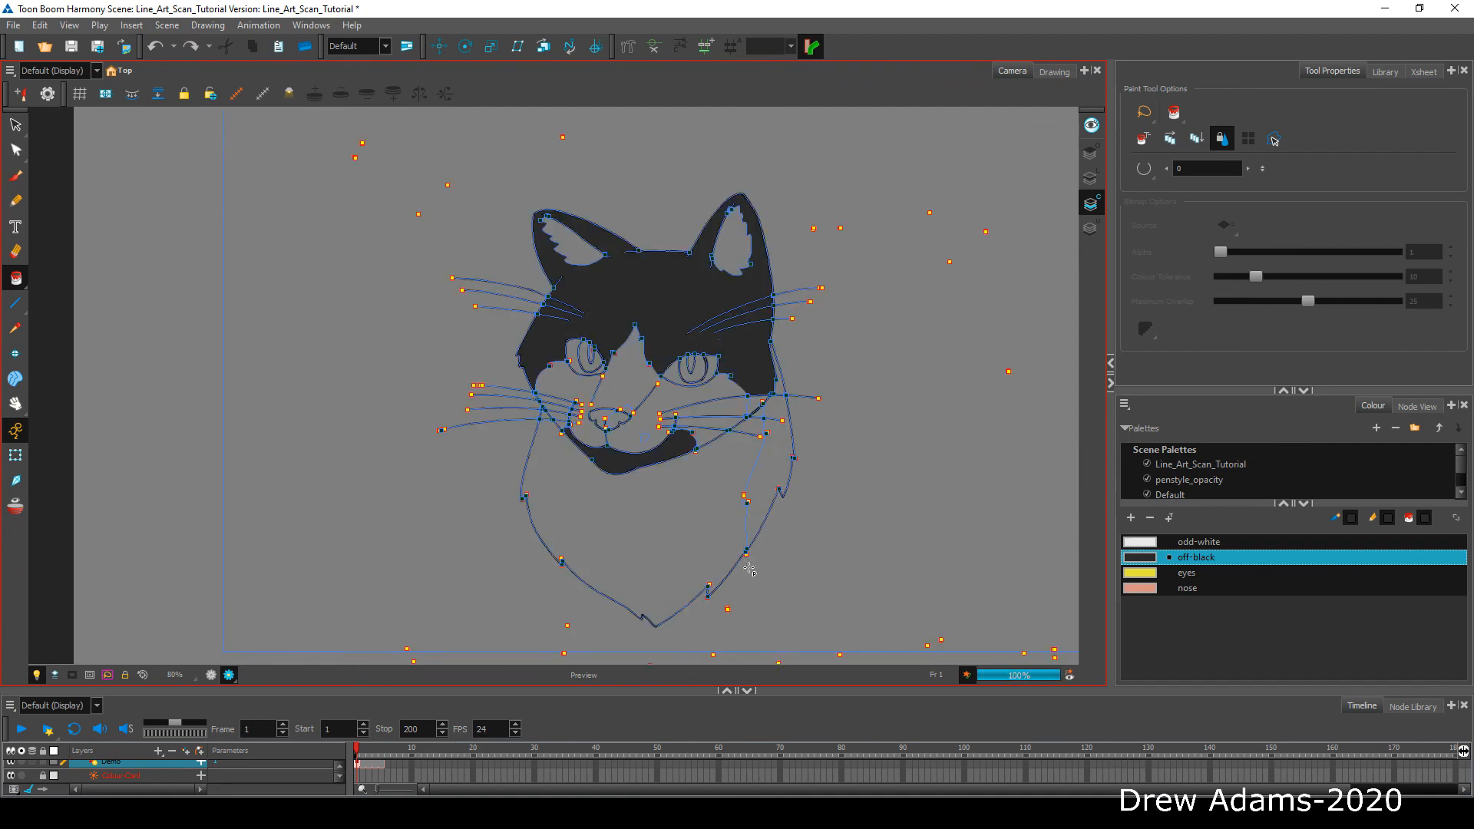
scroll(751, 507, "up", 11)
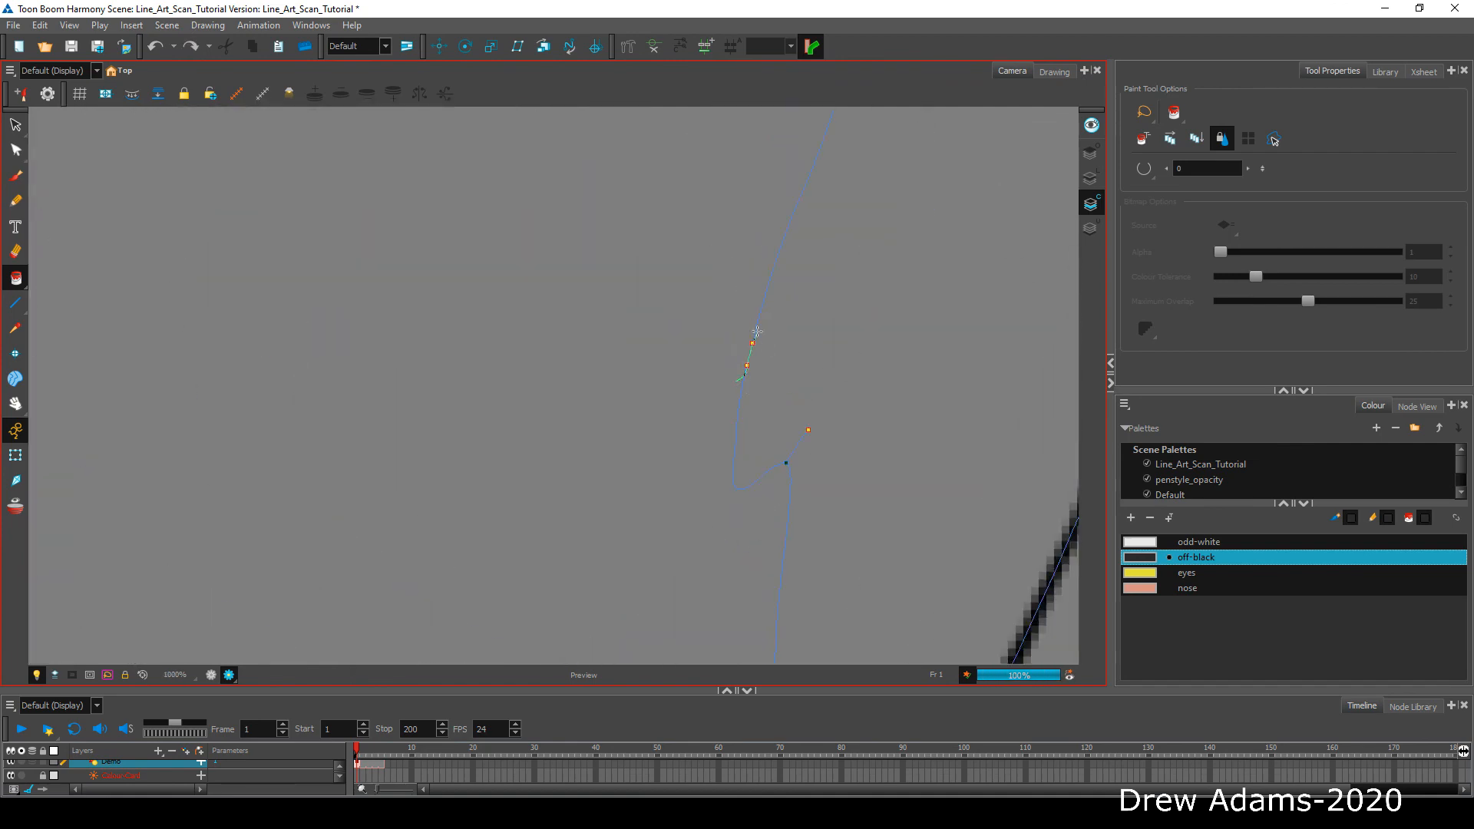
scroll(757, 331, "down", 11)
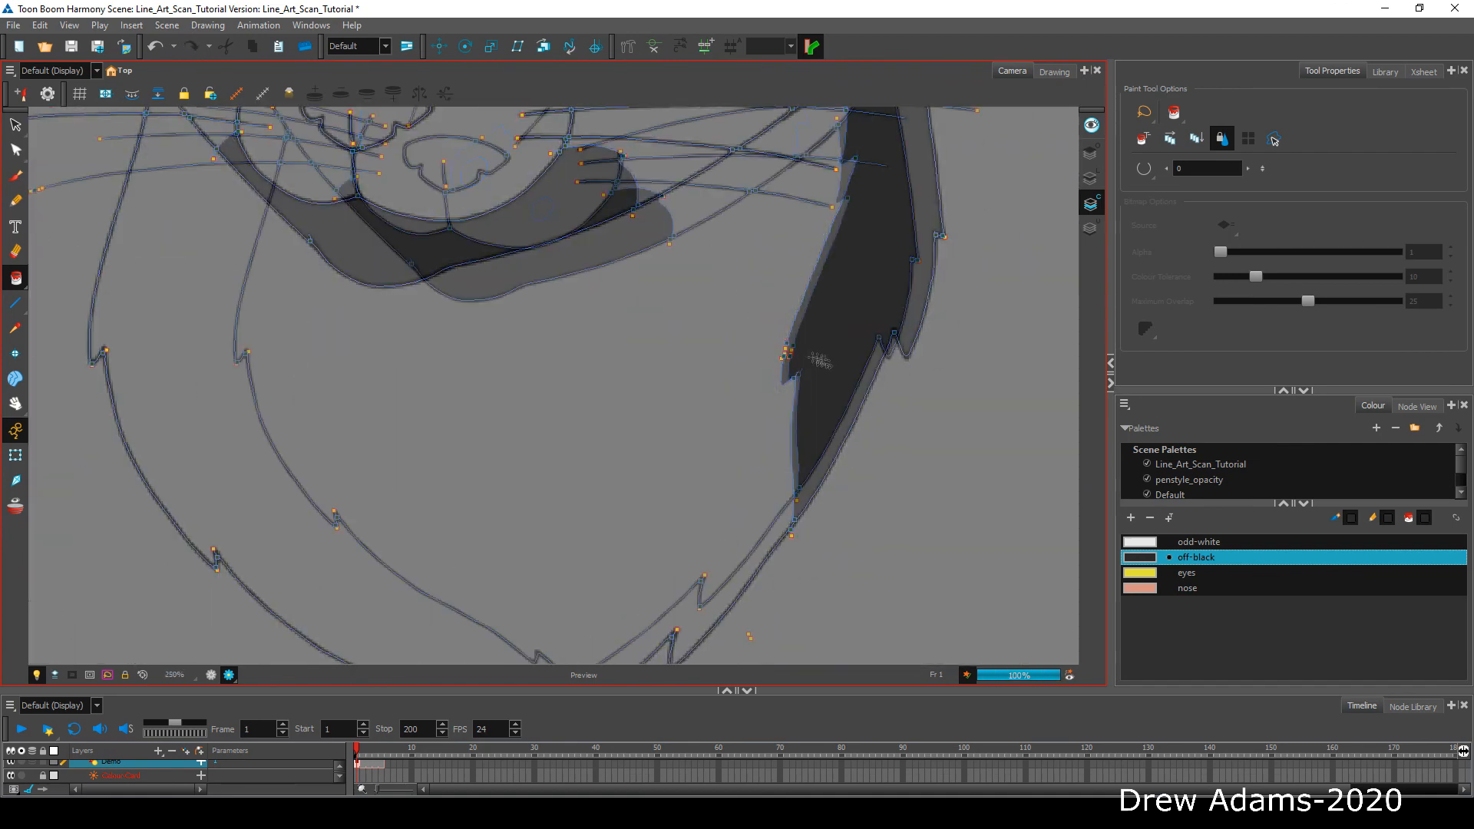
key("k")
Fill both inner ears and the cat's muzzle and cheek areas with odd-white.
left_click(1197, 542)
left_click(785, 223)
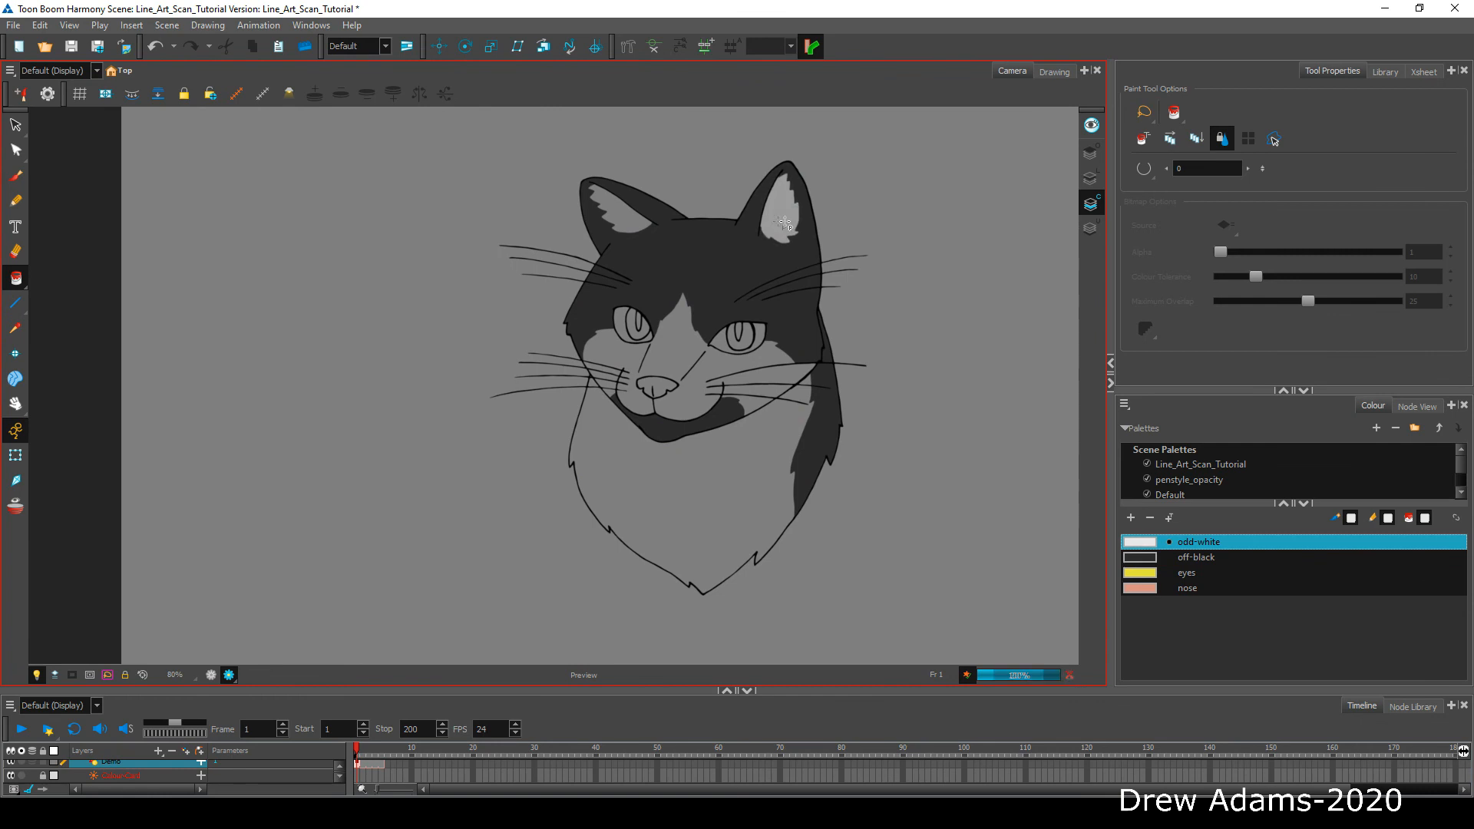
left_click(628, 223)
left_click(676, 356)
left_click(784, 392)
left_click(755, 405)
left_click(604, 372)
Choose another Paint tool variant and fill the remaining cheek areas and the chest with odd-white.
left_click(15, 278)
left_click(83, 309)
left_click(605, 384)
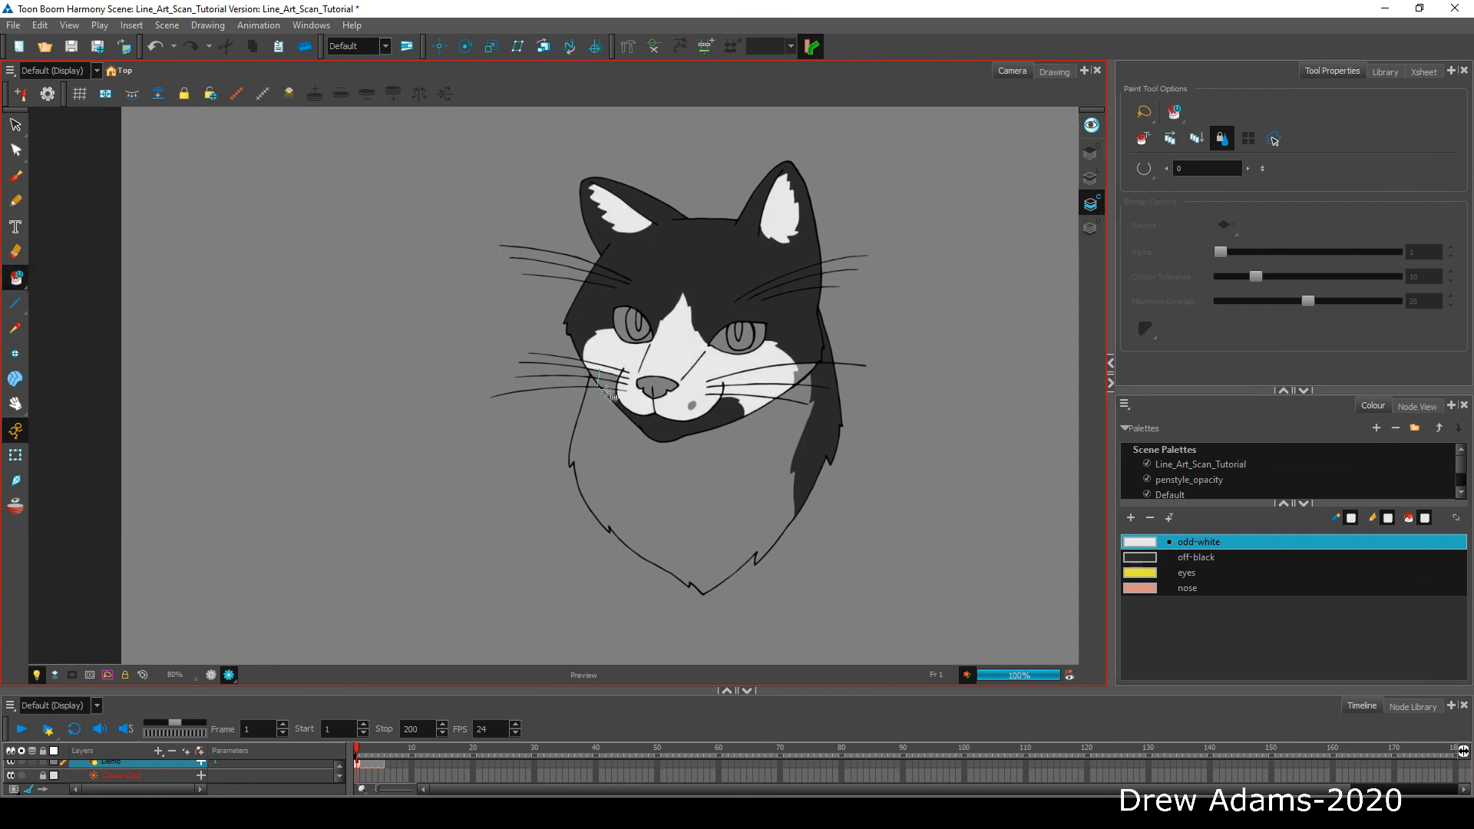
left_click(691, 491)
left_click(808, 388)
Fill the small area by the cat's cheek and the spot on the muzzle with off-black.
left_click(1139, 557)
left_click(805, 373)
left_click(694, 406)
Paint the nose with the nose colour and the patch on its side off-black, showing strokes to check the patch outline.
left_click(1140, 588)
left_click(649, 384)
left_click(1140, 558)
left_click(669, 383)
scroll(669, 383, "up", 7)
key("k")
scroll(711, 366, "up", 3)
scroll(736, 378, "down", 2)
left_click(738, 375)
scroll(722, 376, "down", 7)
left_click_drag(720, 374, 676, 391)
key("k")
Fill both pupils with black from the Line_Art_Scan_Tutorial palette.
left_click(1181, 467)
left_click(758, 337)
left_click(634, 321)
scroll(1185, 484, "down", 1)
Fill both irises with the yellow eyes colour.
left_click(1185, 484)
left_click(1141, 572)
left_click(766, 343)
left_click(640, 329)
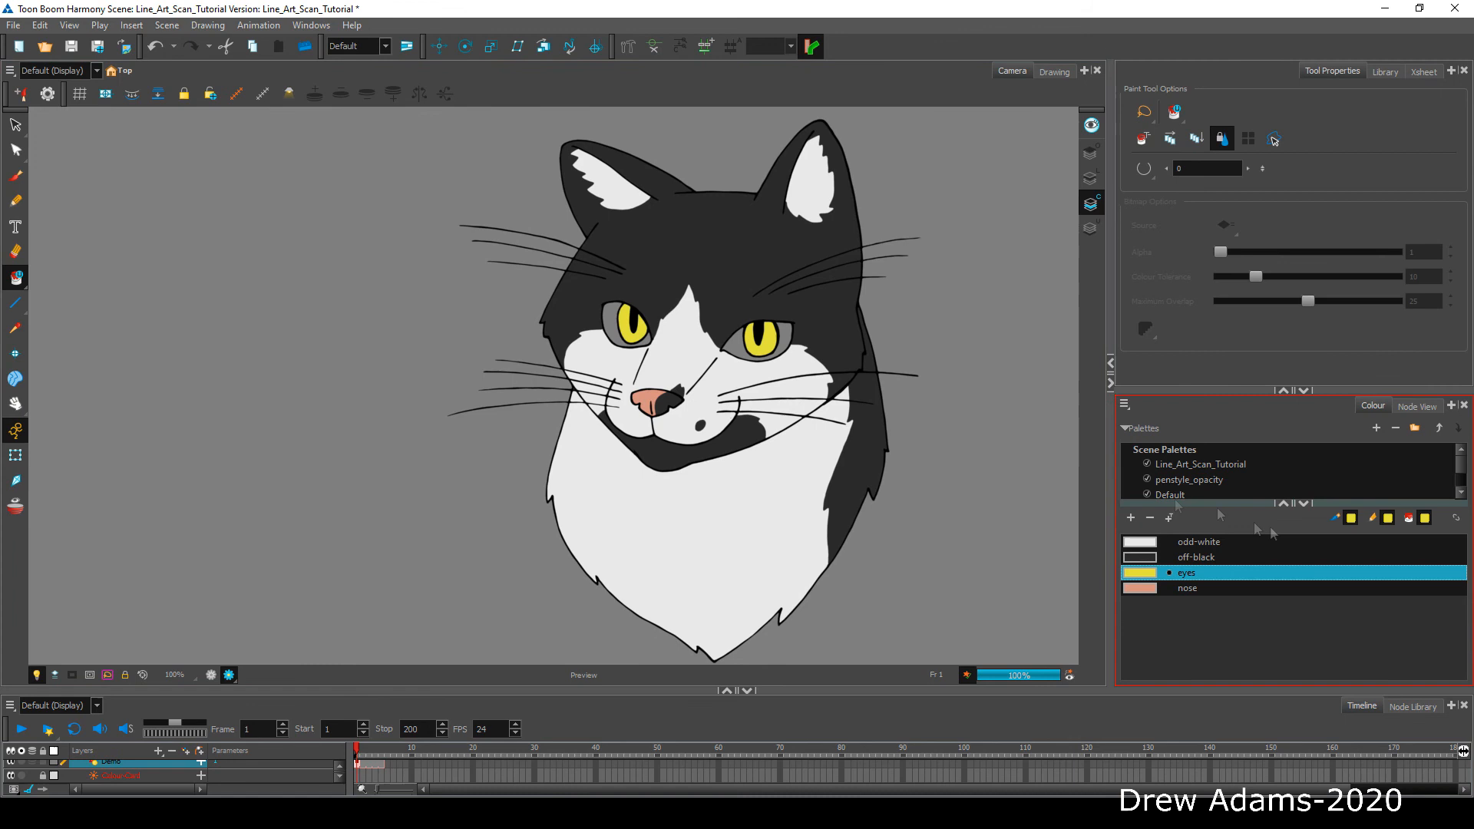
Fill the whites of both eyes with White from the Line_Art_Scan_Tutorial palette.
left_click(1182, 465)
left_click(1140, 558)
left_click(784, 338)
left_click(612, 328)
scroll(984, 476, "down", 2)
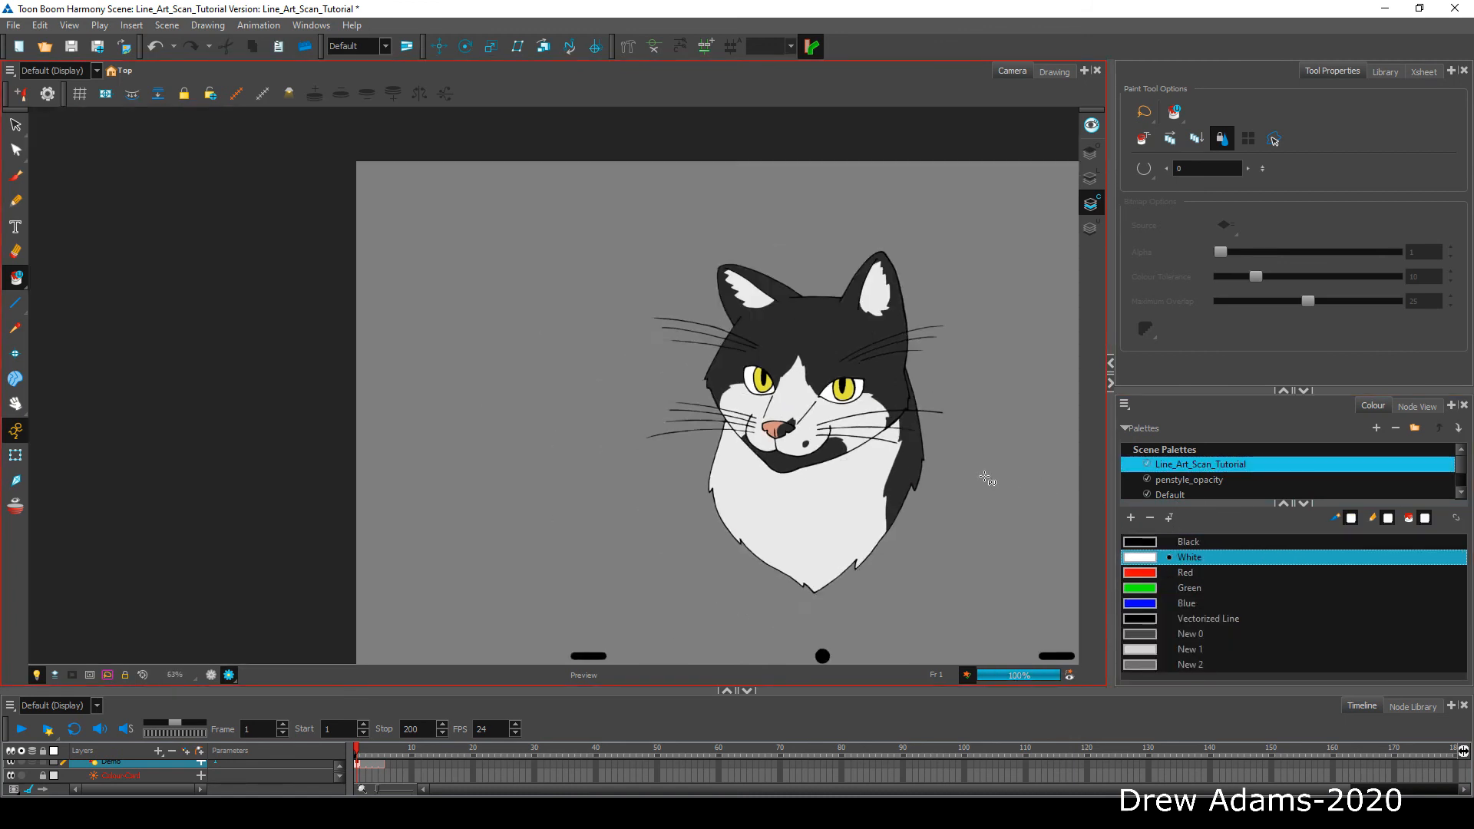
left_click_drag(984, 477, 808, 443)
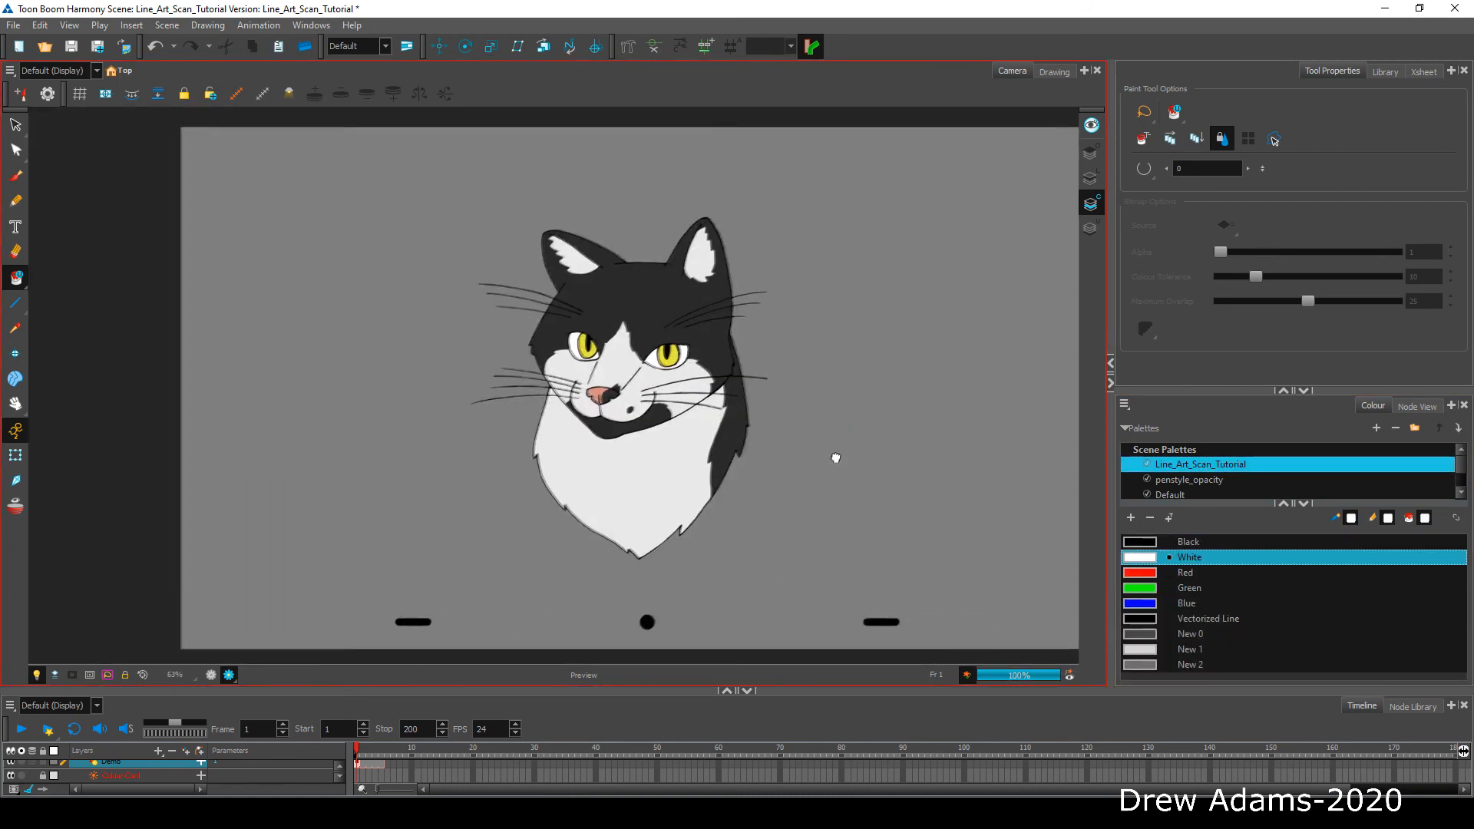